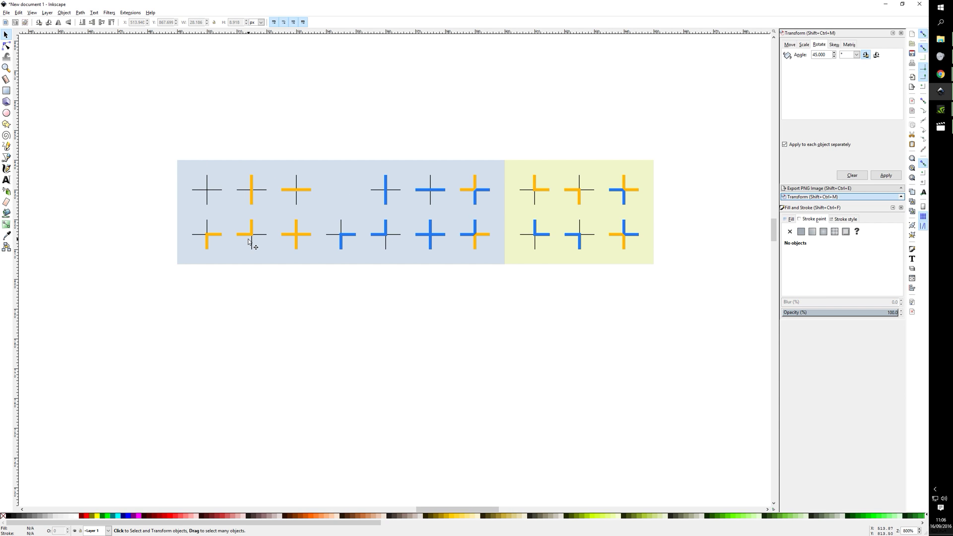
Step: Create a new document and show the page grid
{"action": "key", "text": "ctrl"}
{"action": "key", "text": "ctrl+n"}
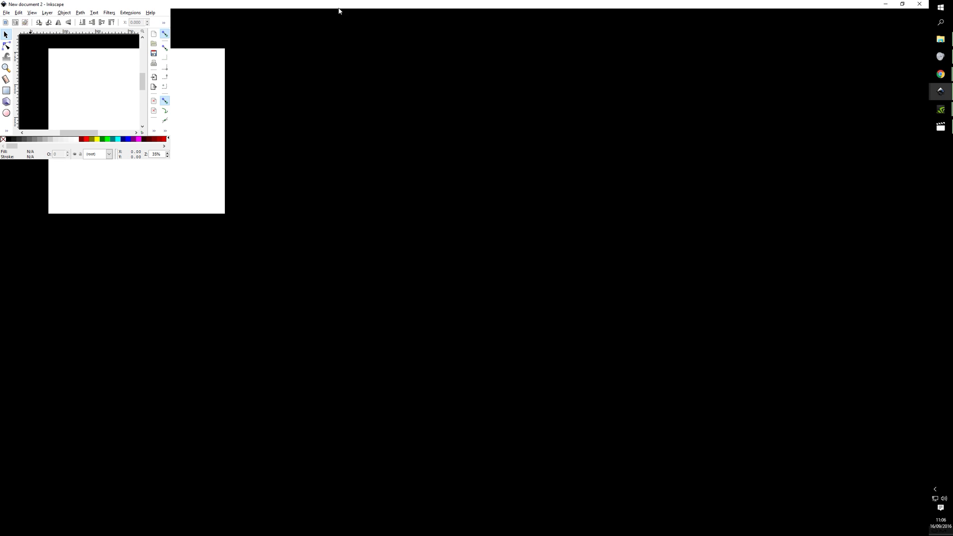
{"action": "scroll", "coordinate": [438, 238], "scroll_direction": "up", "scroll_amount": 5}
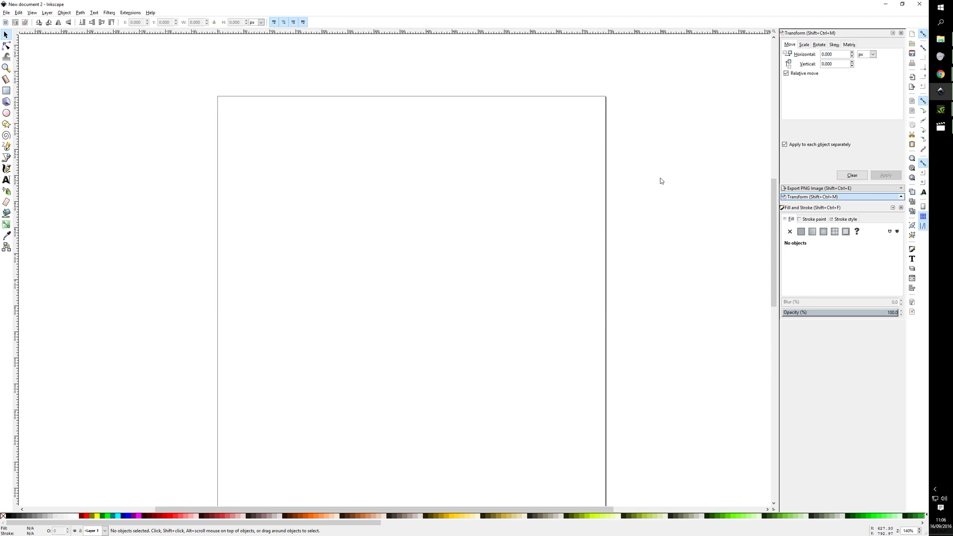
{"action": "scroll", "coordinate": [348, 138], "scroll_direction": "down", "scroll_amount": 2}
{"action": "scroll", "coordinate": [261, 115], "scroll_direction": "up", "scroll_amount": 1}
{"action": "scroll", "coordinate": [343, 148], "scroll_direction": "up", "scroll_amount": 1}
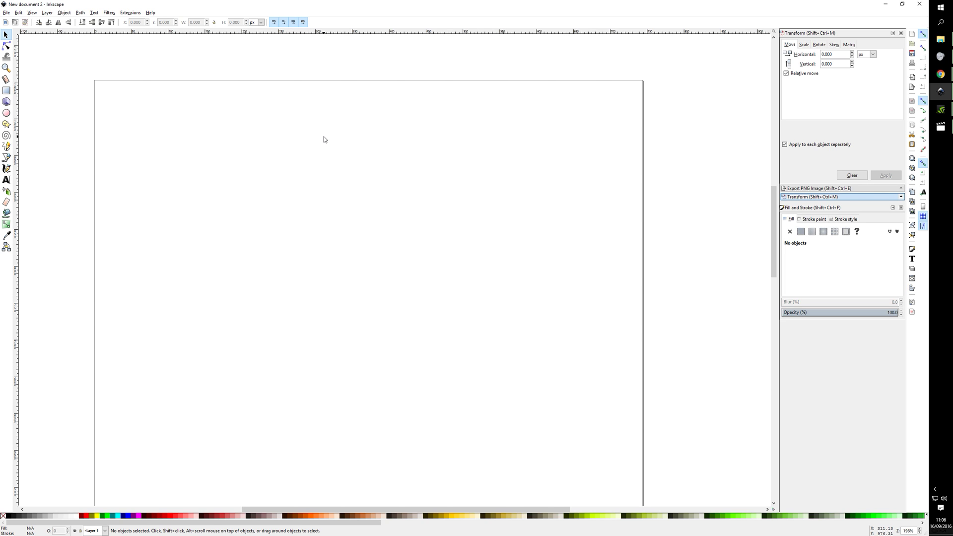
{"action": "key", "text": "numbersign"}
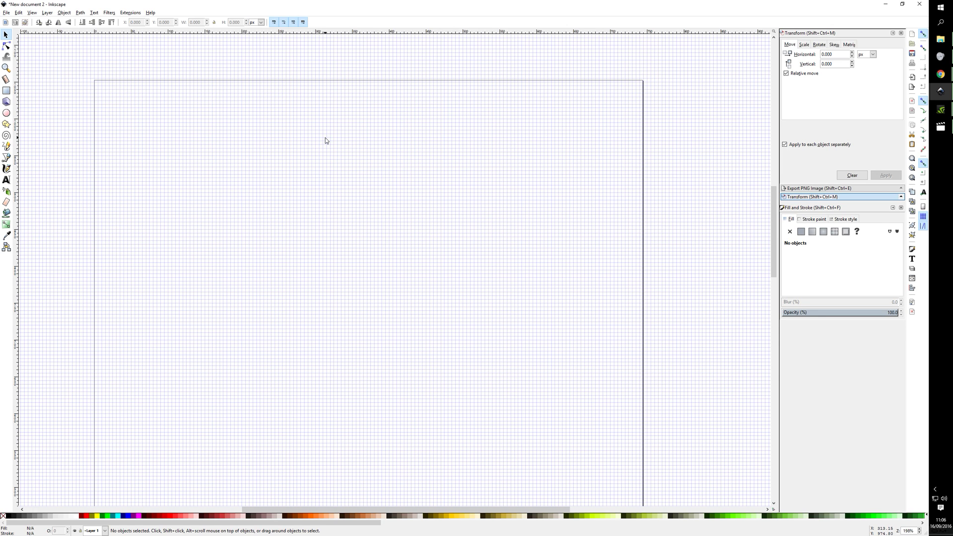
Step: Review the rectangular grid's settings in the document properties, including whether the grid is enabled, without keeping any change
{"action": "key", "text": "ctrl+shift+d"}
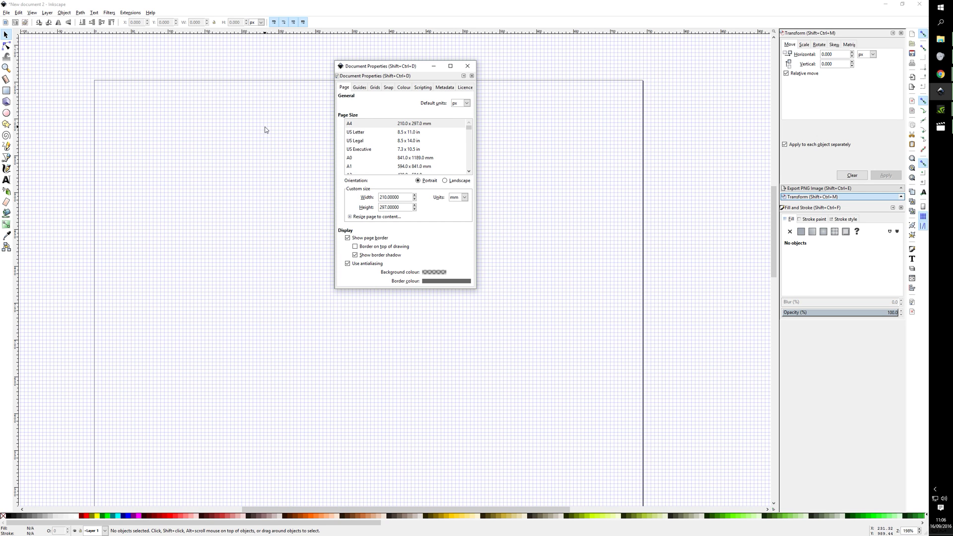
{"action": "left_click_drag", "start_coordinate": [382, 70], "coordinate": [417, 81]}
{"action": "left_click", "coordinate": [410, 98]}
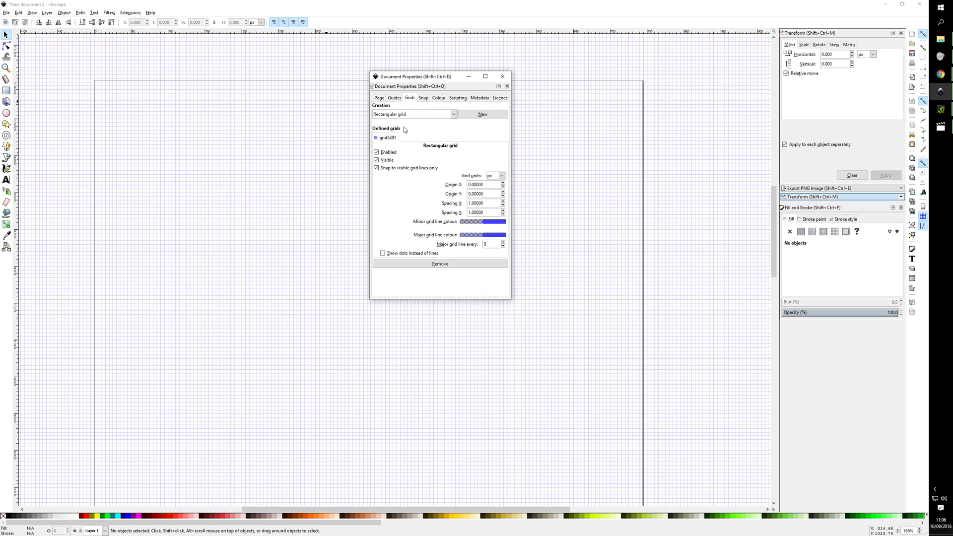
{"action": "left_click", "coordinate": [376, 151]}
{"action": "left_click", "coordinate": [377, 153]}
{"action": "left_click_drag", "start_coordinate": [460, 78], "coordinate": [445, 93]}
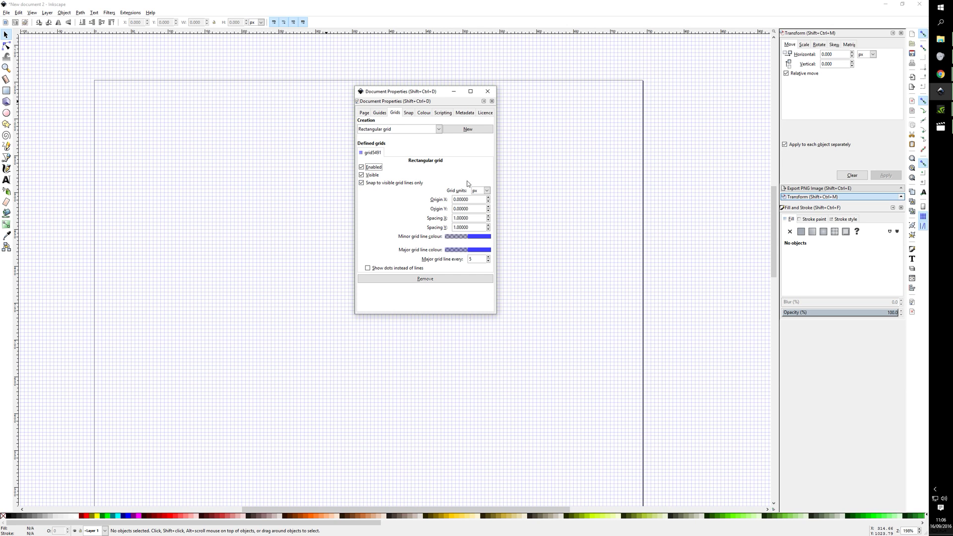
{"action": "left_click", "coordinate": [488, 93]}
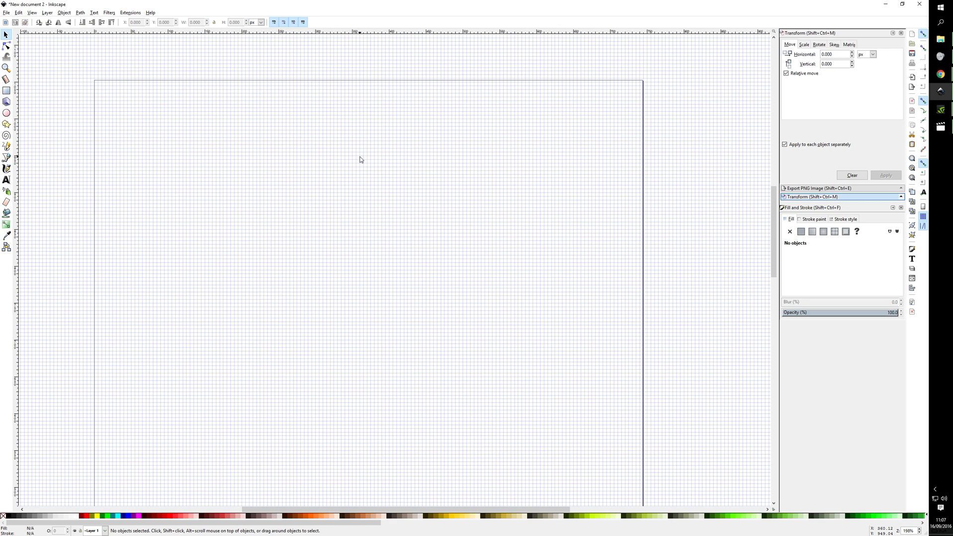
Step: Draw a vertical and a horizontal line with the Pencil tool, each 10 px long and crossing at their midpoints on the grid
{"action": "scroll", "coordinate": [361, 159], "scroll_direction": "up", "scroll_amount": 11}
{"action": "scroll", "coordinate": [360, 159], "scroll_direction": "down", "scroll_amount": 13}
{"action": "scroll", "coordinate": [225, 133], "scroll_direction": "up", "scroll_amount": 5}
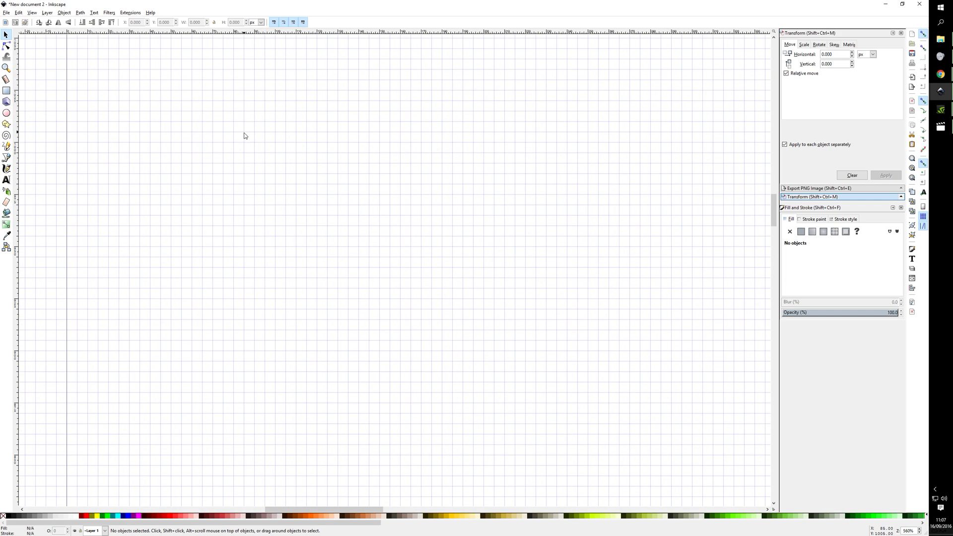
{"action": "scroll", "coordinate": [264, 130], "scroll_direction": "down", "scroll_amount": 1}
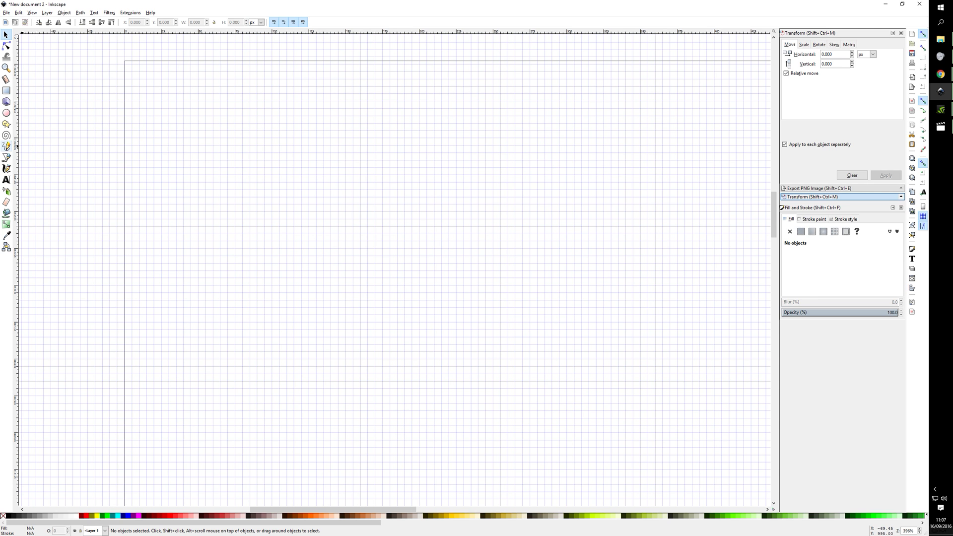
{"action": "left_click", "coordinate": [7, 146]}
{"action": "scroll", "coordinate": [311, 122], "scroll_direction": "up", "scroll_amount": 6}
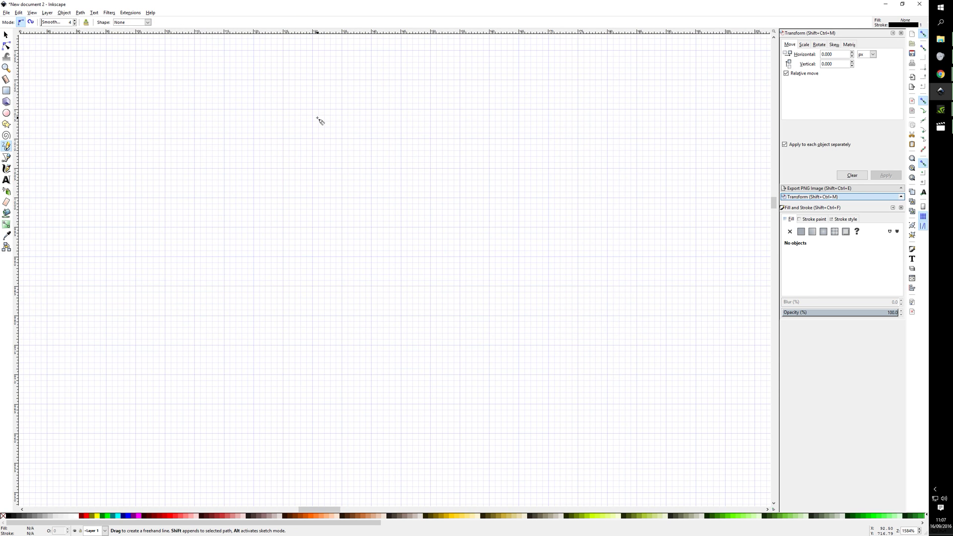
{"action": "left_click_drag", "start_coordinate": [308, 100], "coordinate": [307, 218]}
{"action": "left_click_drag", "start_coordinate": [249, 160], "coordinate": [367, 160]}
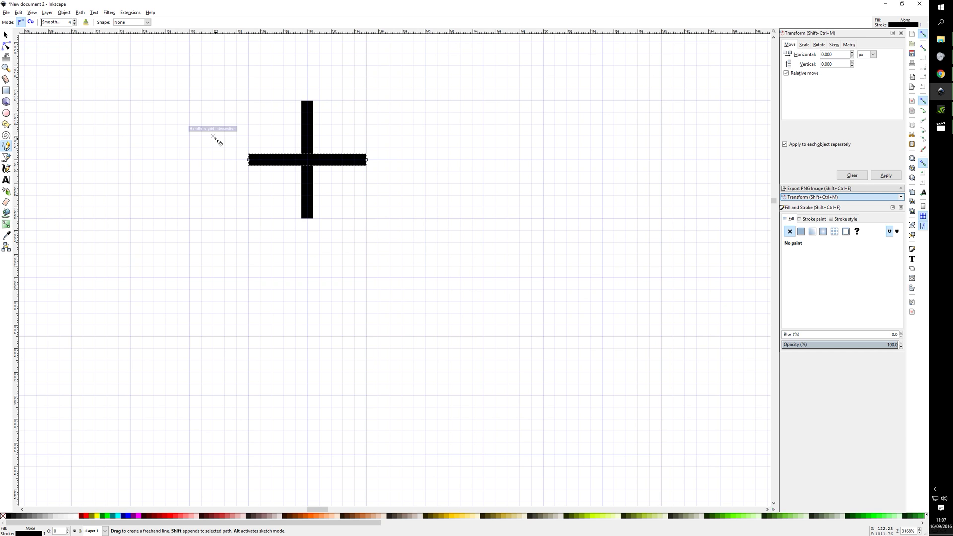
Step: Set the stroke width of both crossing lines to 0.2 px
{"action": "scroll", "coordinate": [397, 155], "scroll_direction": "down", "scroll_amount": 2, "text": "ctrl"}
{"action": "scroll", "coordinate": [473, 154], "scroll_direction": "up", "scroll_amount": 2, "text": "ctrl"}
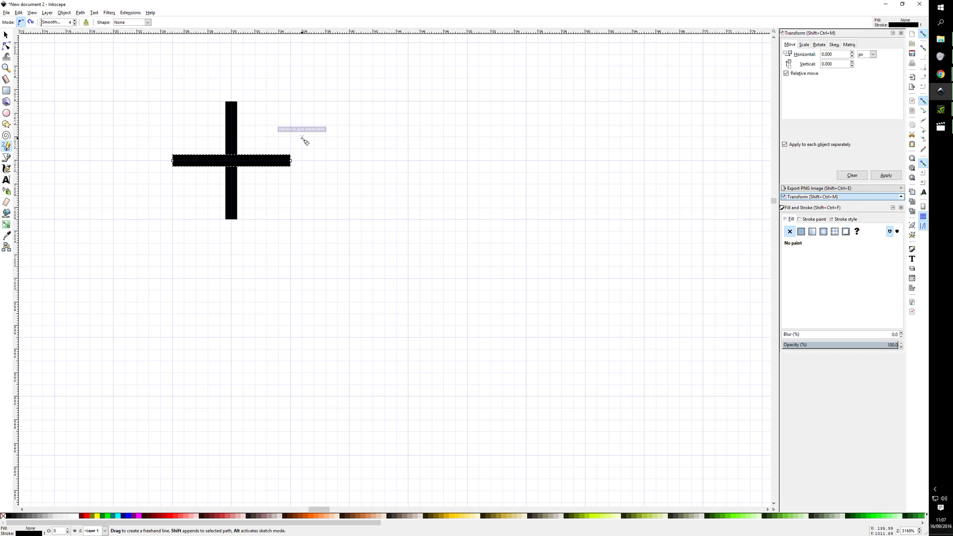
{"action": "scroll", "coordinate": [264, 113], "scroll_direction": "down", "scroll_amount": 1, "text": "ctrl"}
{"action": "scroll", "coordinate": [264, 112], "scroll_direction": "up", "scroll_amount": 1, "text": "ctrl"}
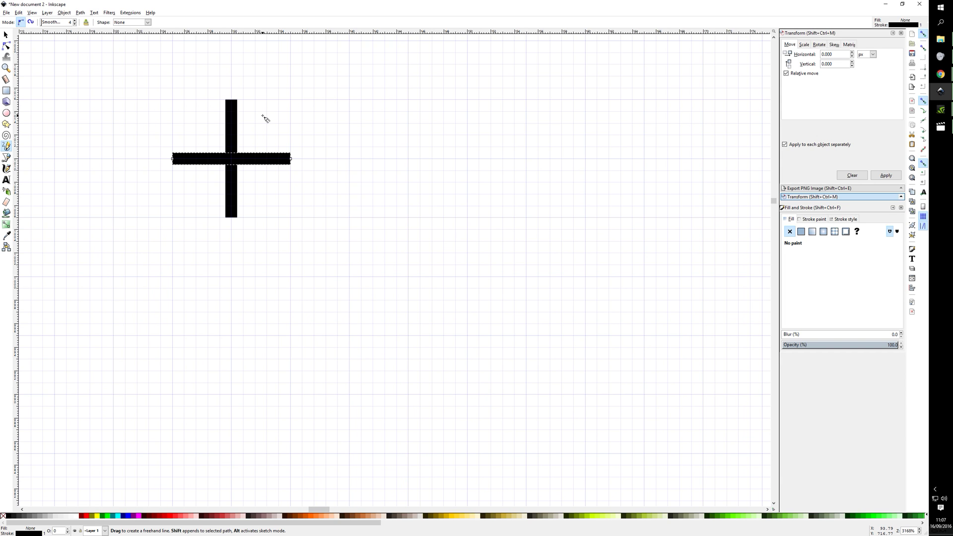
{"action": "key", "text": "s"}
{"action": "left_click", "coordinate": [238, 128]}
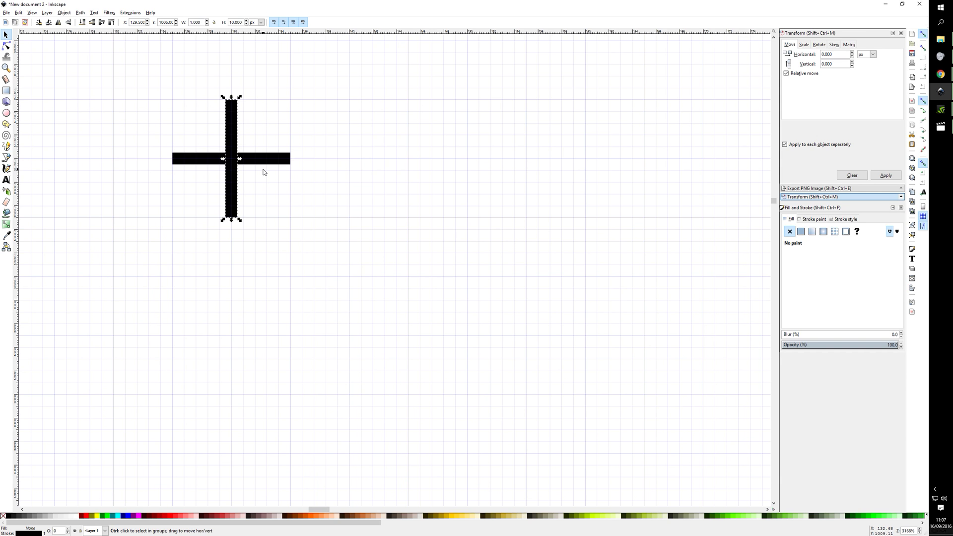
{"action": "left_click", "coordinate": [264, 158], "text": "shift"}
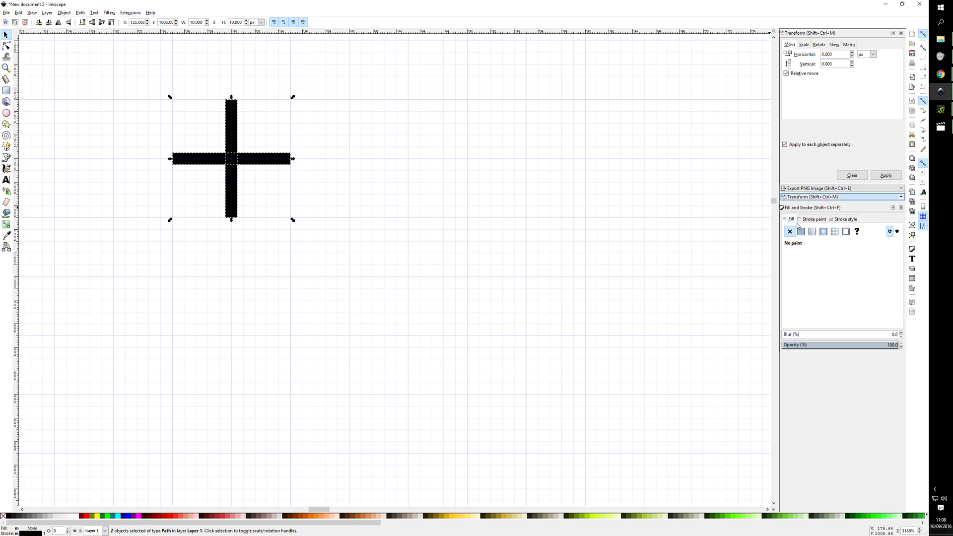
{"action": "left_click", "coordinate": [837, 221]}
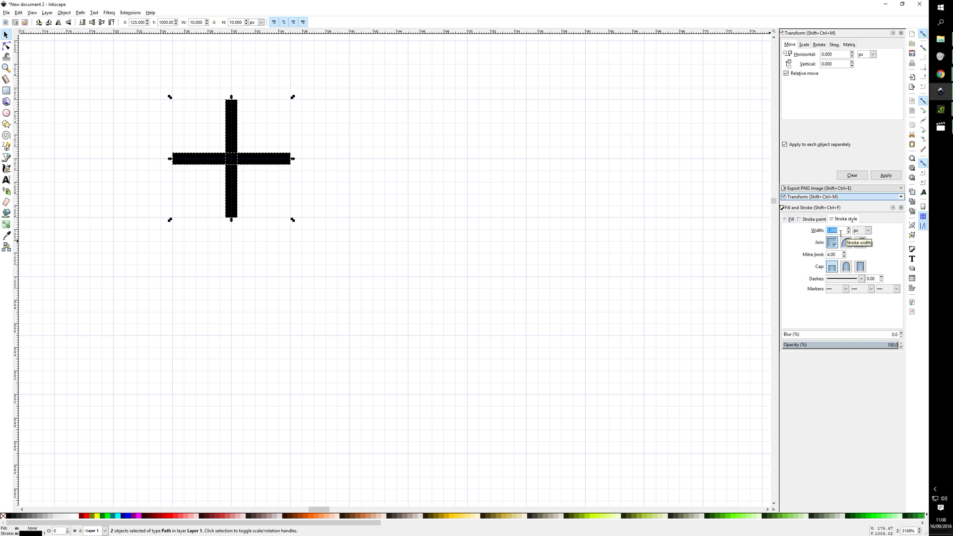
{"action": "type", "text": "0.2"}
{"action": "key", "text": "Return"}
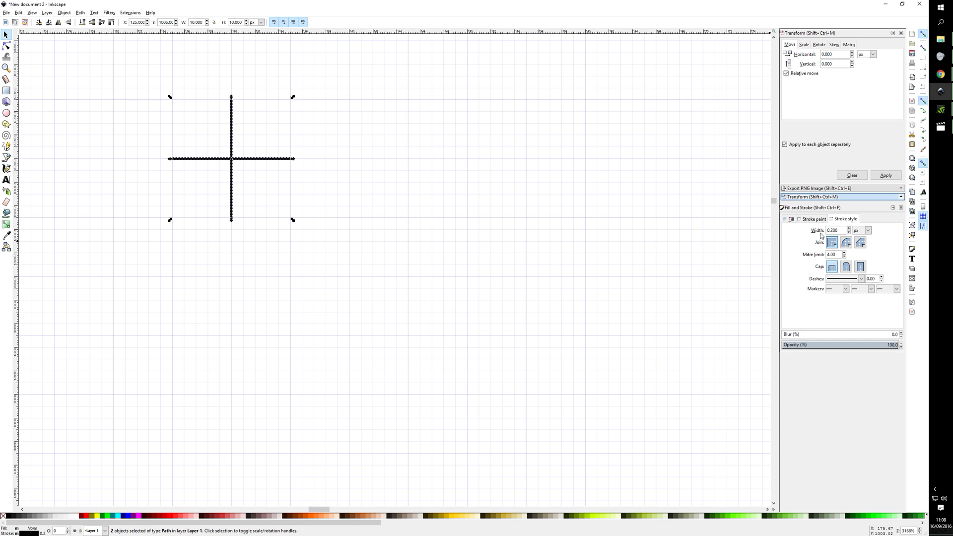
Step: Group the vertical and horizontal lines of the cross into one object
{"action": "left_click", "coordinate": [310, 163]}
{"action": "scroll", "coordinate": [234, 119], "scroll_direction": "up", "scroll_amount": 2}
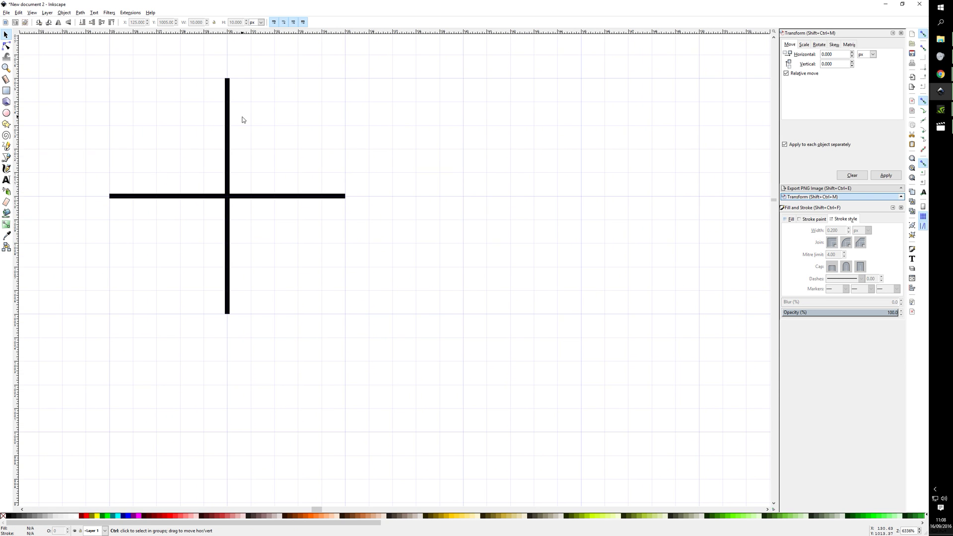
{"action": "scroll", "coordinate": [240, 120], "scroll_direction": "down", "scroll_amount": 3}
{"action": "scroll", "coordinate": [210, 100], "scroll_direction": "up", "scroll_amount": 2}
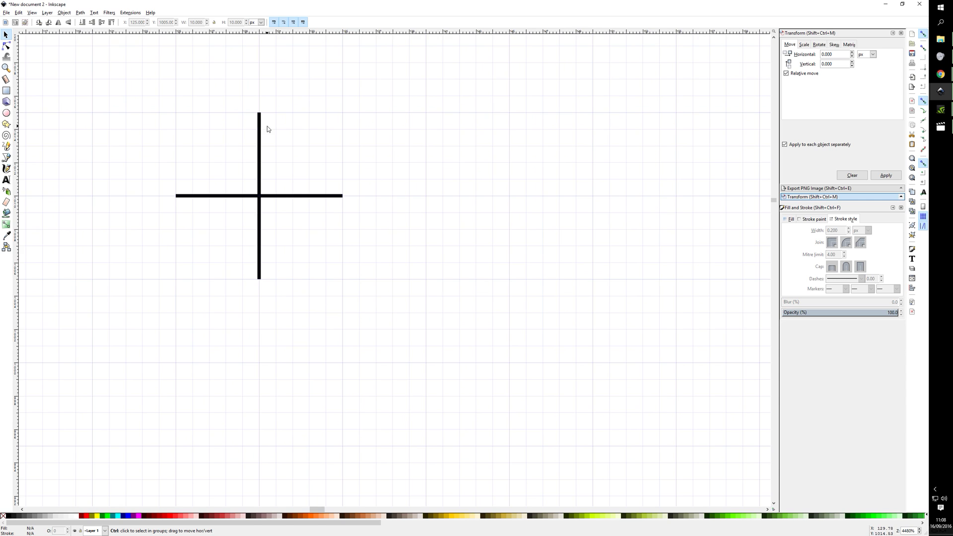
{"action": "scroll", "coordinate": [266, 128], "scroll_direction": "down", "scroll_amount": 1}
{"action": "scroll", "coordinate": [366, 151], "scroll_direction": "up", "scroll_amount": 1}
{"action": "left_click", "coordinate": [217, 139]}
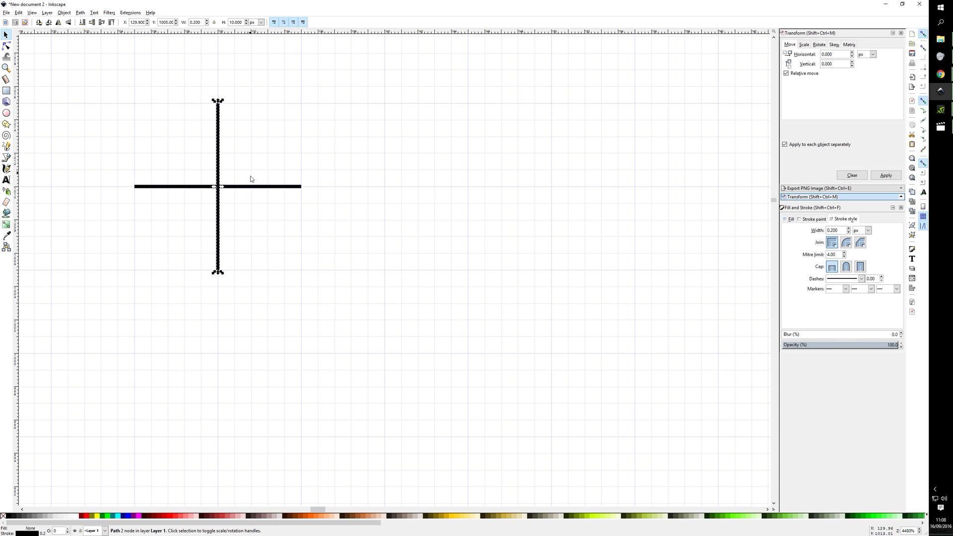
{"action": "left_click", "coordinate": [254, 188], "text": "shift"}
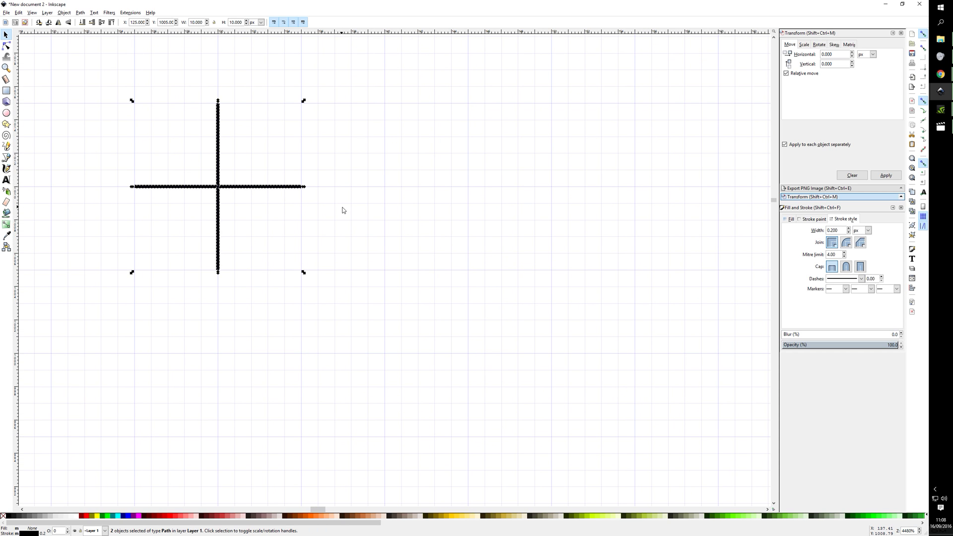
{"action": "key", "text": "ctrl"}
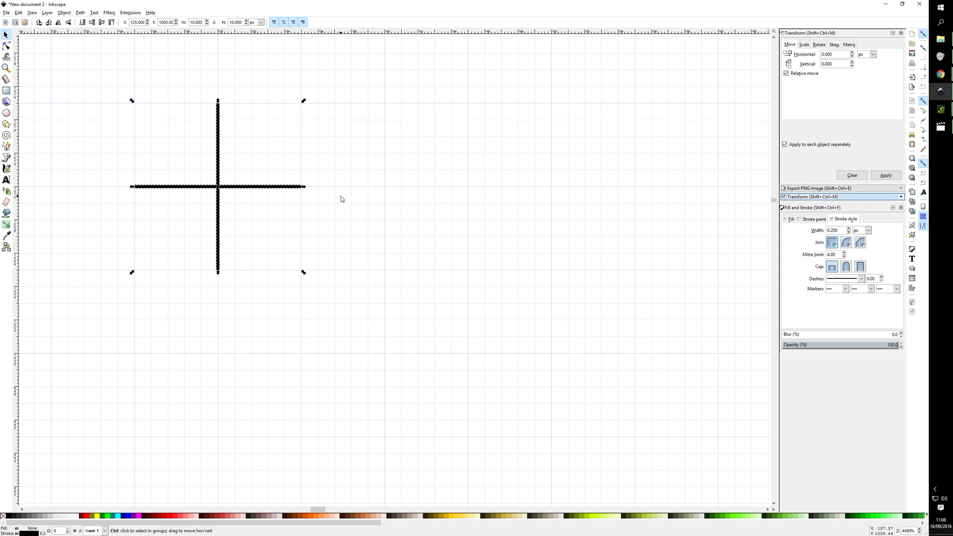
{"action": "key", "text": "ctrl+g"}
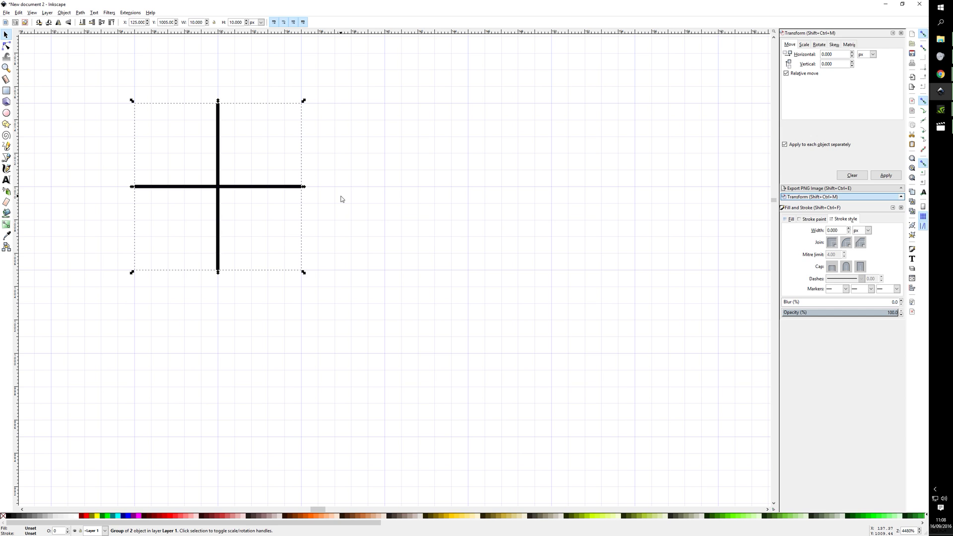
Step: Try moving only the vertical line inside the group, and undo that move
{"action": "key", "text": "Escape"}
{"action": "left_click", "coordinate": [218, 152], "text": "ctrl"}
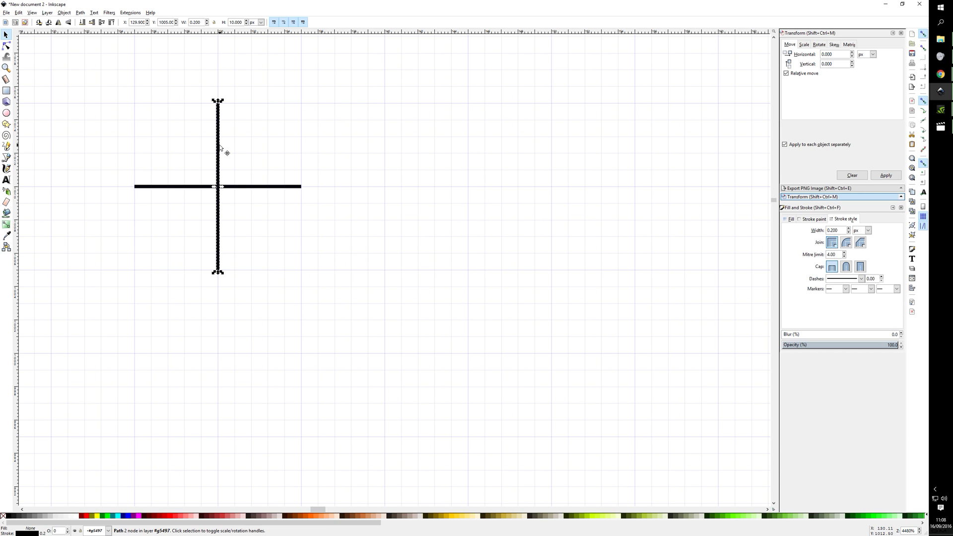
{"action": "left_click_drag", "start_coordinate": [218, 153], "coordinate": [266, 154]}
{"action": "key", "text": "ctrl+z"}
{"action": "key", "text": "Escape"}
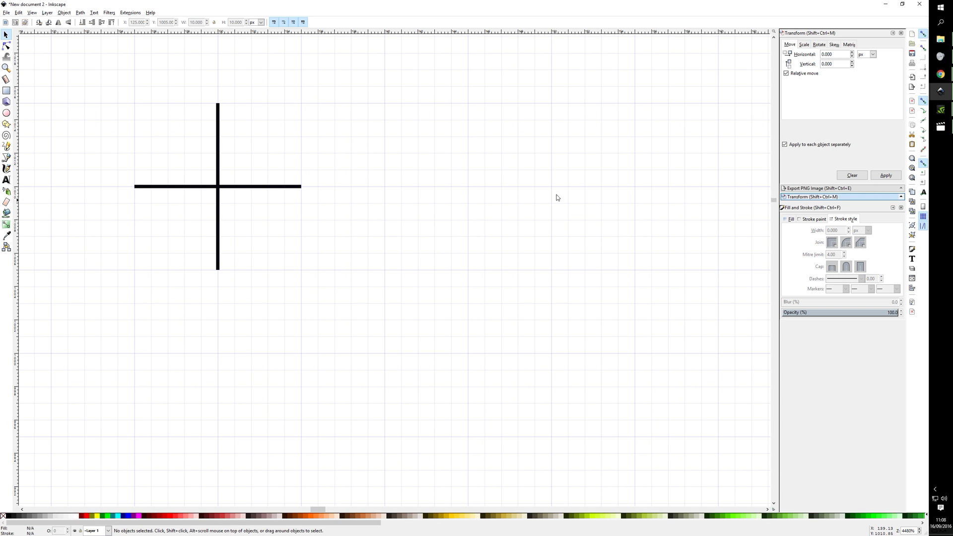
Step: Move the grouped cross as a single object
{"action": "left_click", "coordinate": [224, 187]}
{"action": "left_click_drag", "start_coordinate": [223, 187], "coordinate": [246, 177]}
{"action": "left_click", "coordinate": [387, 186]}
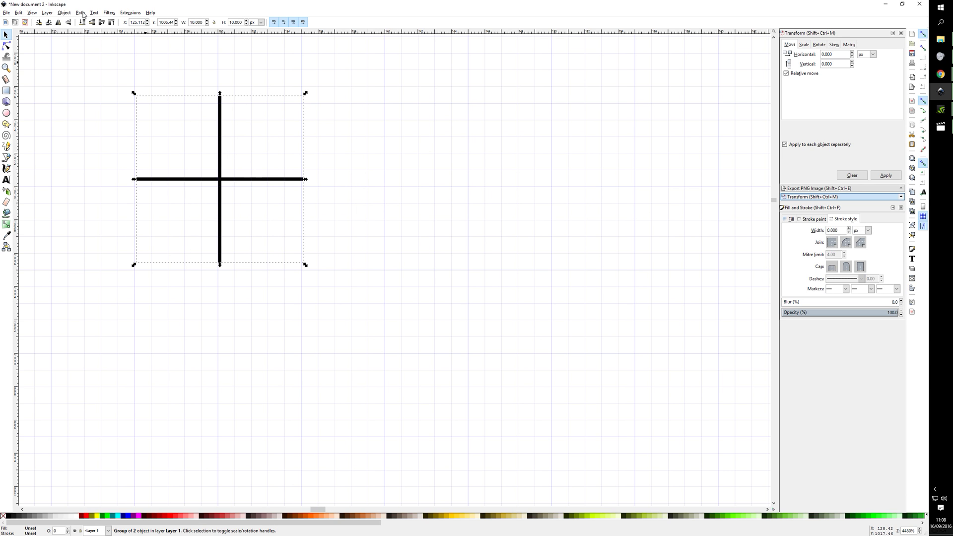
Step: Rotate the grouped cross by 30 degrees with the Transform dialog and move it as a whole
{"action": "left_click", "coordinate": [64, 13]}
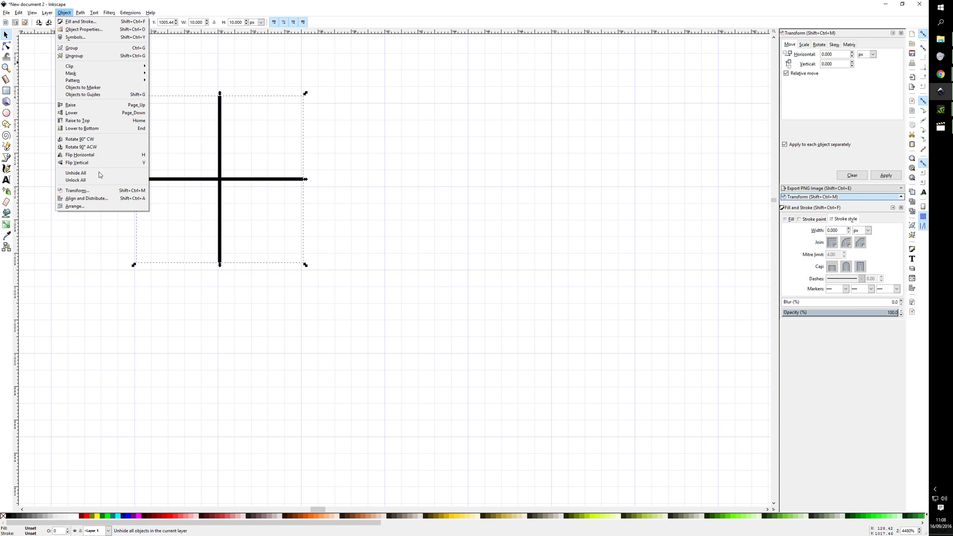
{"action": "left_click", "coordinate": [100, 193]}
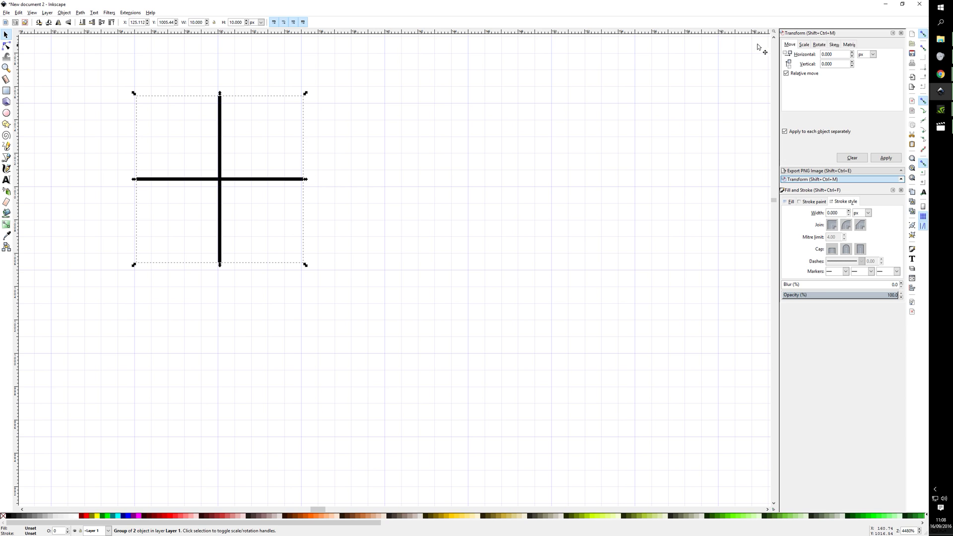
{"action": "left_click", "coordinate": [819, 45]}
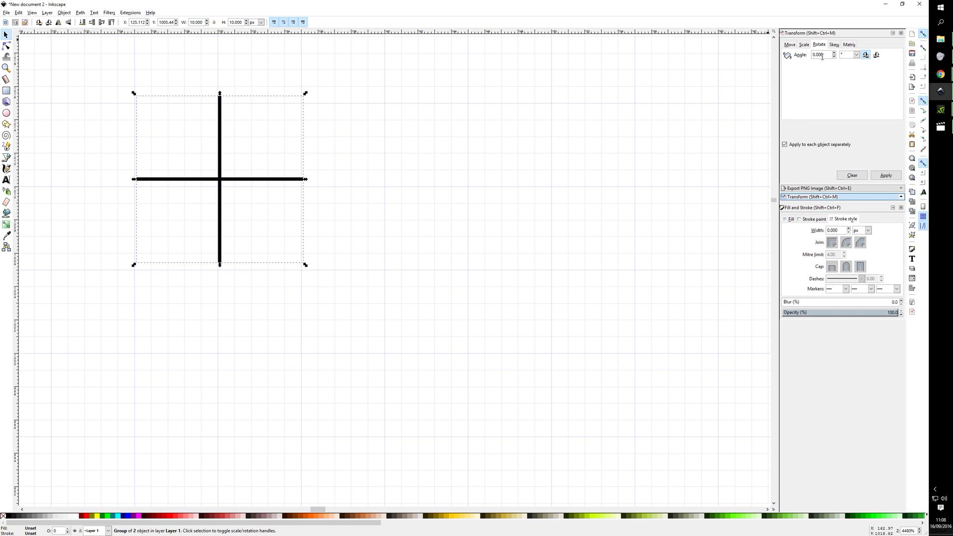
{"action": "left_click", "coordinate": [819, 54]}
{"action": "type", "text": "30"}
{"action": "left_click", "coordinate": [886, 175]}
{"action": "left_click", "coordinate": [397, 216]}
{"action": "left_click_drag", "start_coordinate": [238, 165], "coordinate": [216, 127]}
Step: Undo the rotation and the moves of the grouped cross
{"action": "key", "text": "ctrl+z"}
{"action": "key", "text": "ctrl+z"}
{"action": "key", "text": "ctrl+z"}
{"action": "key", "text": "ctrl+z"}
{"action": "key", "text": "ctrl+z"}
{"action": "key", "text": "ctrl+z"}
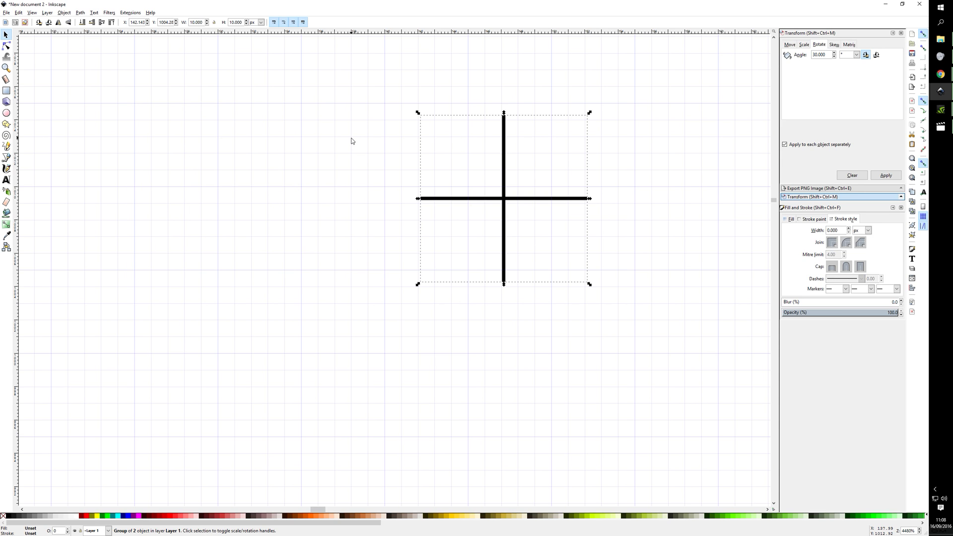
Step: Ungroup the cross into its two separate lines
{"action": "left_click", "coordinate": [353, 140]}
{"action": "left_click", "coordinate": [262, 187]}
{"action": "key", "text": "ctrl+shift+g"}
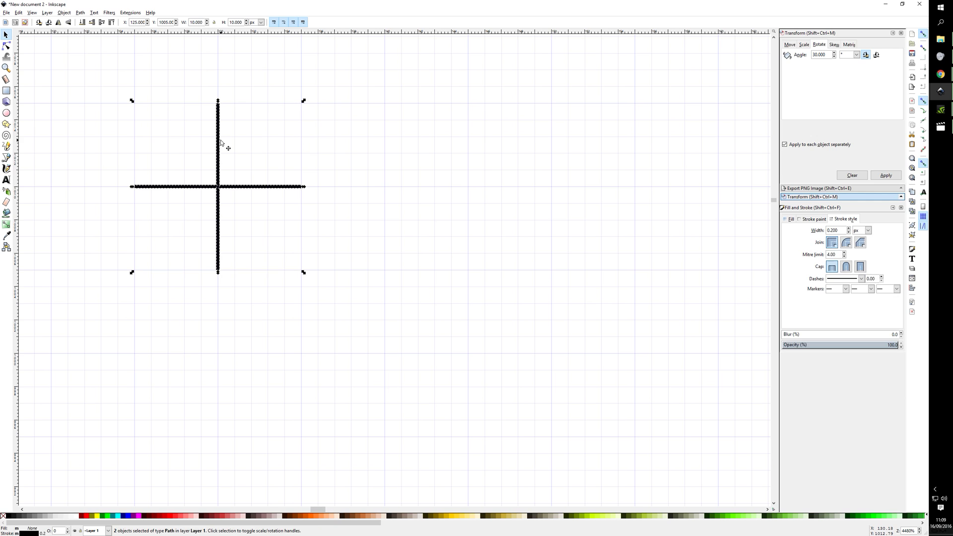
Step: Delete the cross's two lines together and undo the deletion
{"action": "left_click", "coordinate": [461, 158]}
{"action": "left_click", "coordinate": [256, 188]}
{"action": "left_click", "coordinate": [260, 218]}
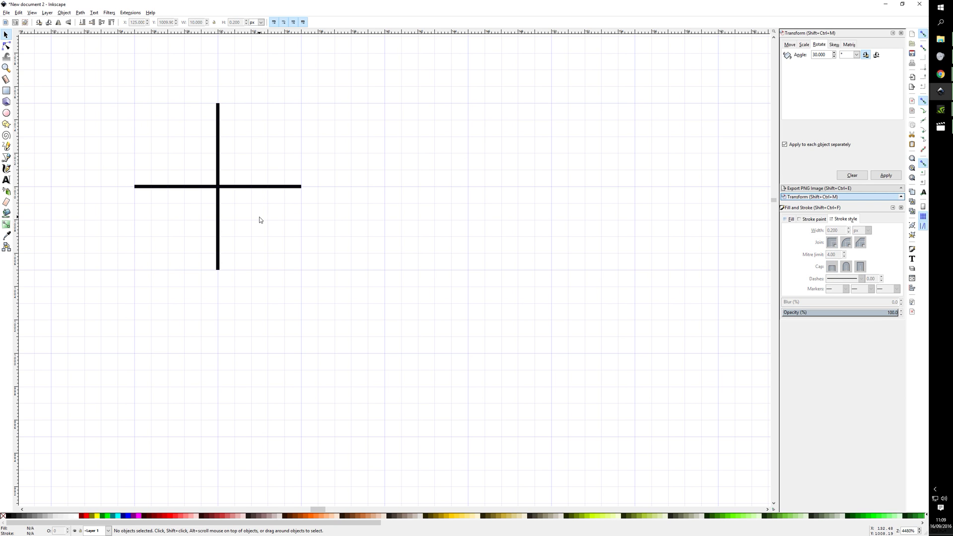
{"action": "left_click", "coordinate": [217, 148]}
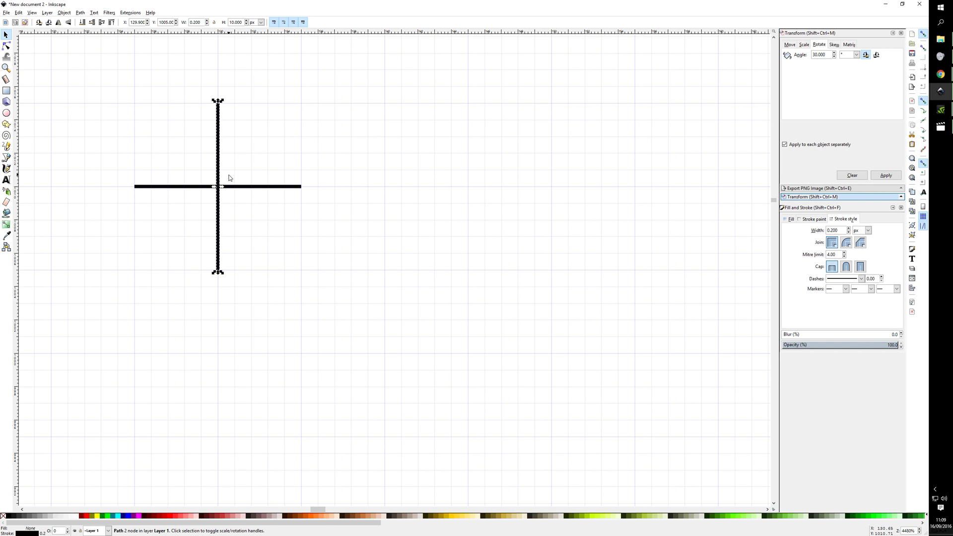
{"action": "left_click", "coordinate": [242, 187], "text": "shift"}
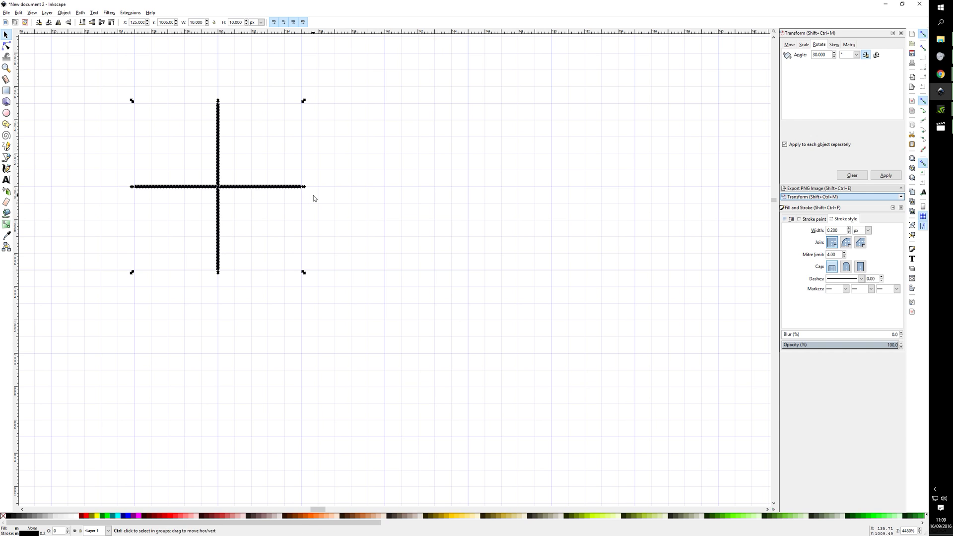
{"action": "key", "text": "Delete"}
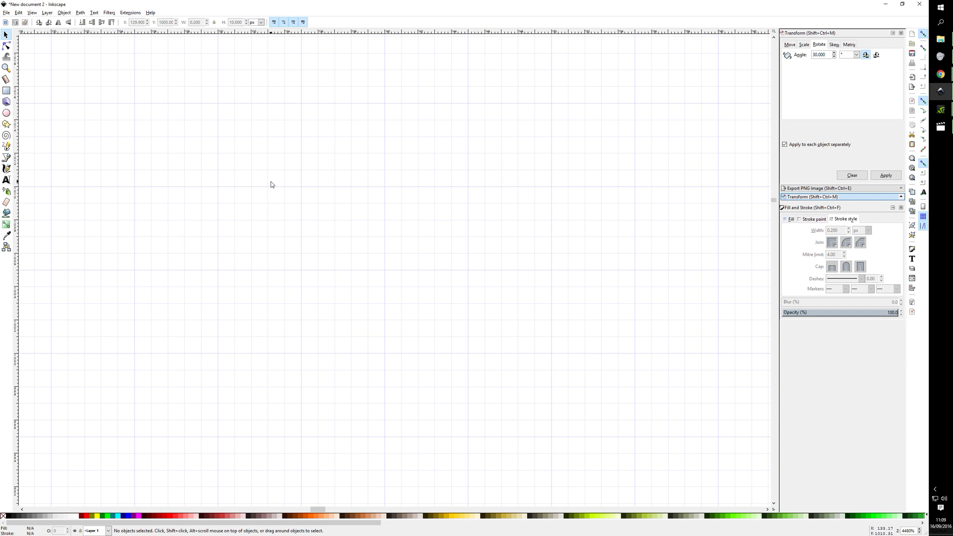
{"action": "key", "text": "ctrl+z"}
Step: Check that the cross's vertical and horizontal lines can be selected individually as separate objects
{"action": "left_click", "coordinate": [218, 129]}
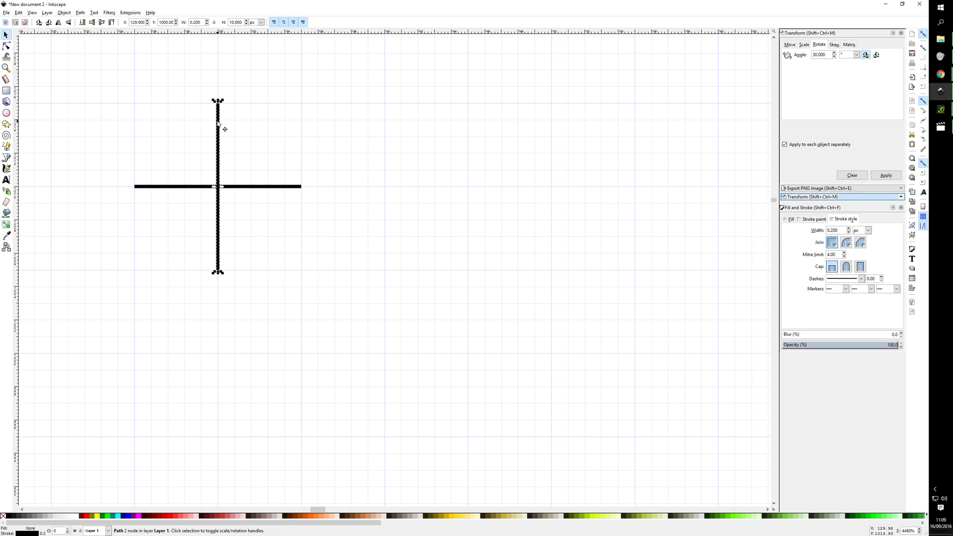
{"action": "left_click", "coordinate": [261, 187], "text": "shift"}
{"action": "left_click", "coordinate": [255, 143]}
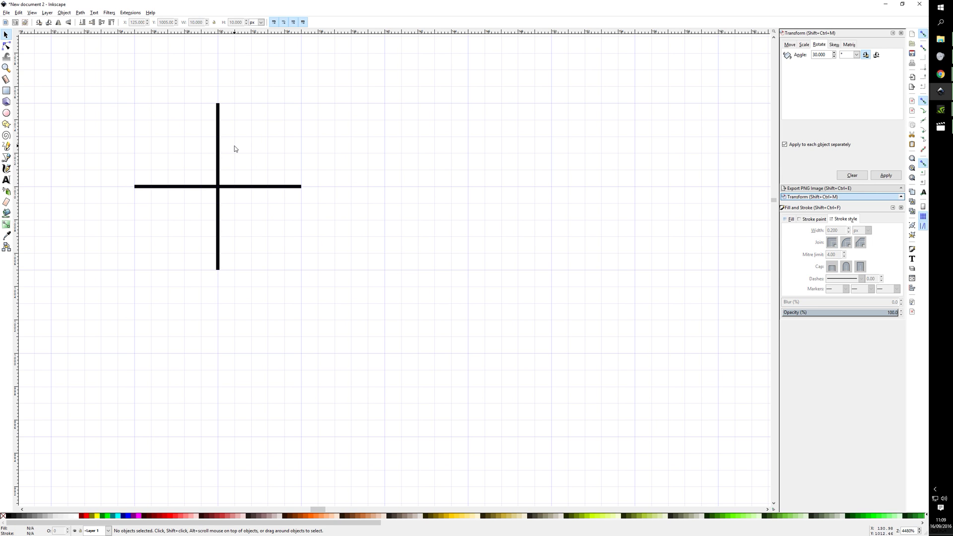
{"action": "left_click", "coordinate": [220, 129]}
{"action": "left_click", "coordinate": [250, 186]}
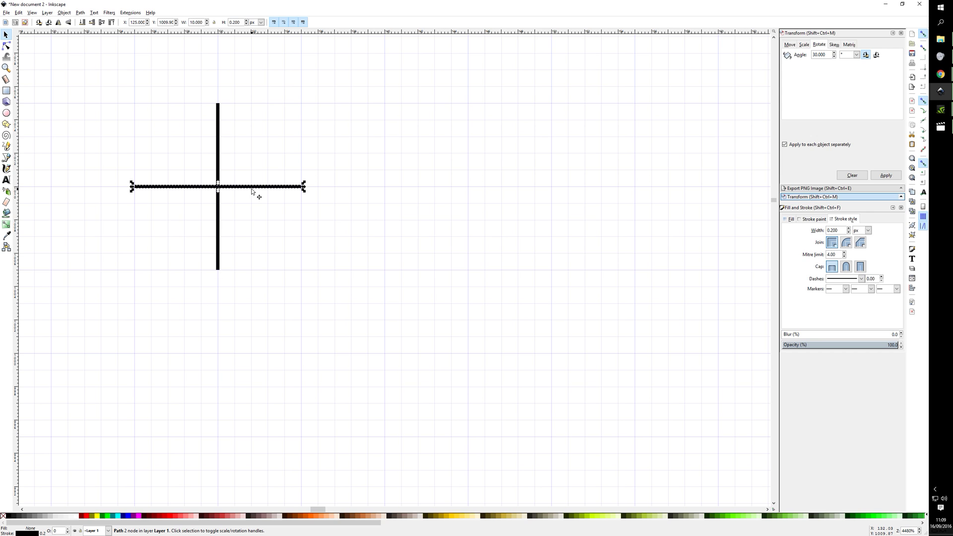
{"action": "left_click", "coordinate": [218, 135]}
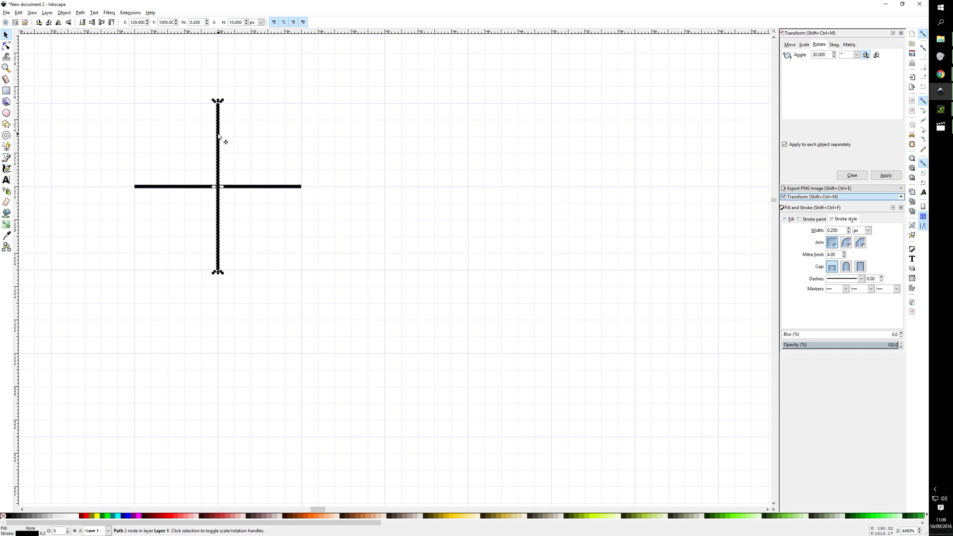
{"action": "left_click", "coordinate": [254, 187]}
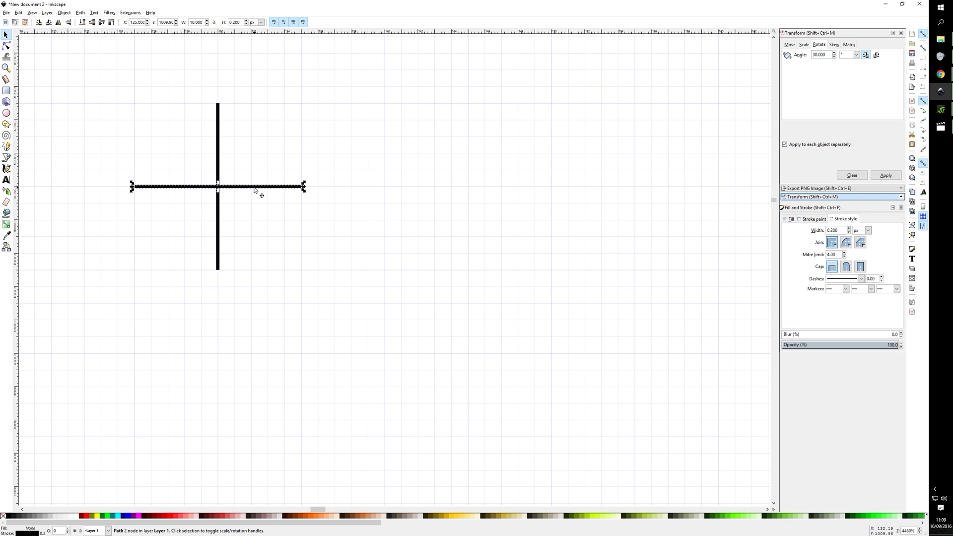
Step: Convert the strokes of the vertical line and the horizontal line to paths
{"action": "left_click", "coordinate": [217, 133]}
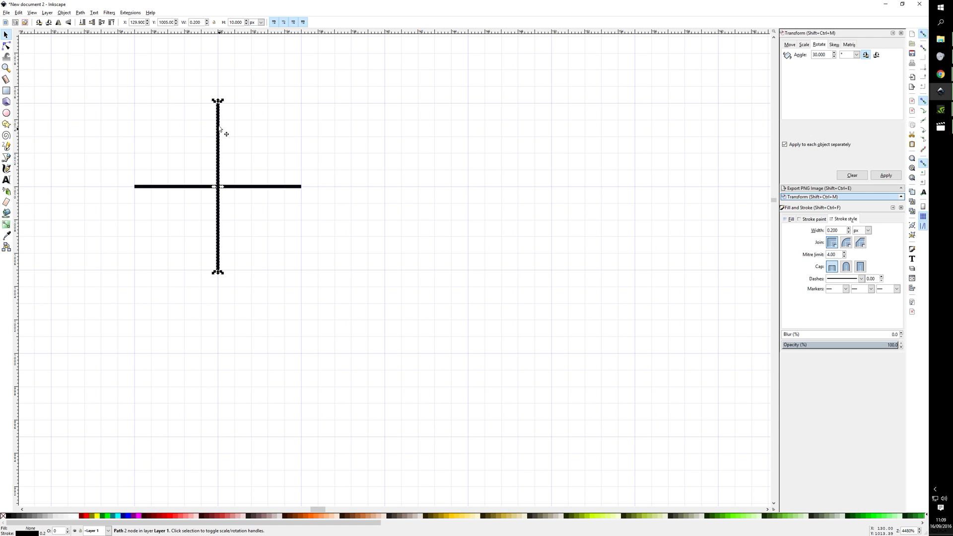
{"action": "left_click", "coordinate": [79, 12]}
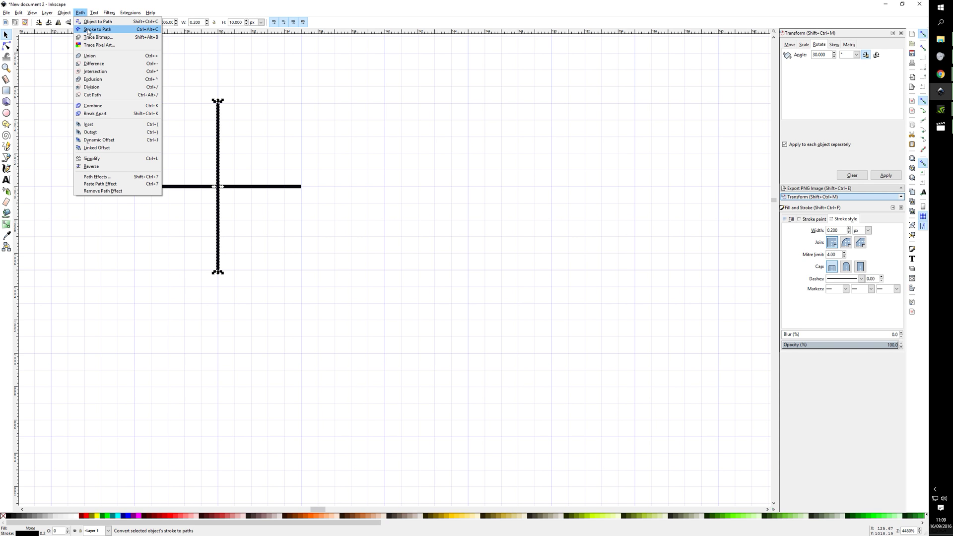
{"action": "left_click", "coordinate": [88, 29]}
{"action": "left_click", "coordinate": [237, 187]}
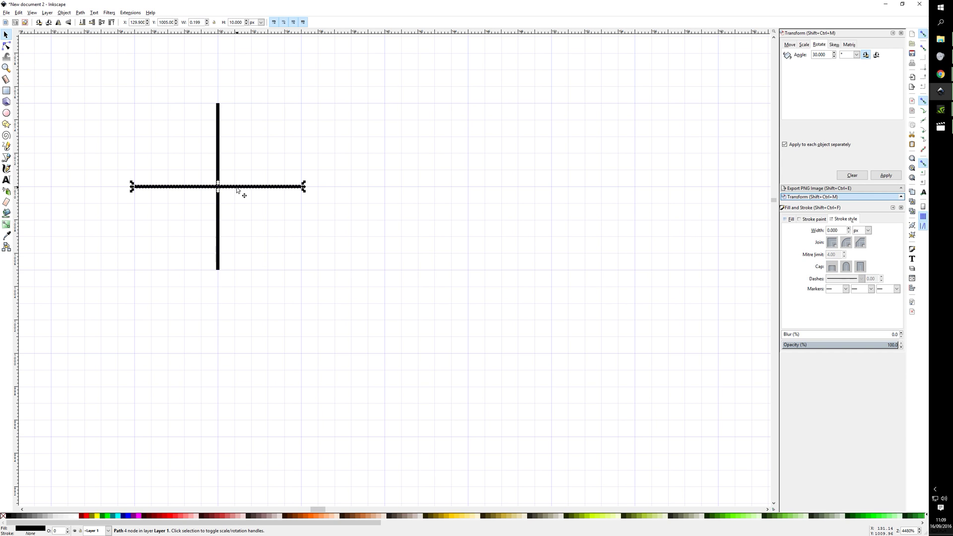
{"action": "left_click", "coordinate": [64, 13]}
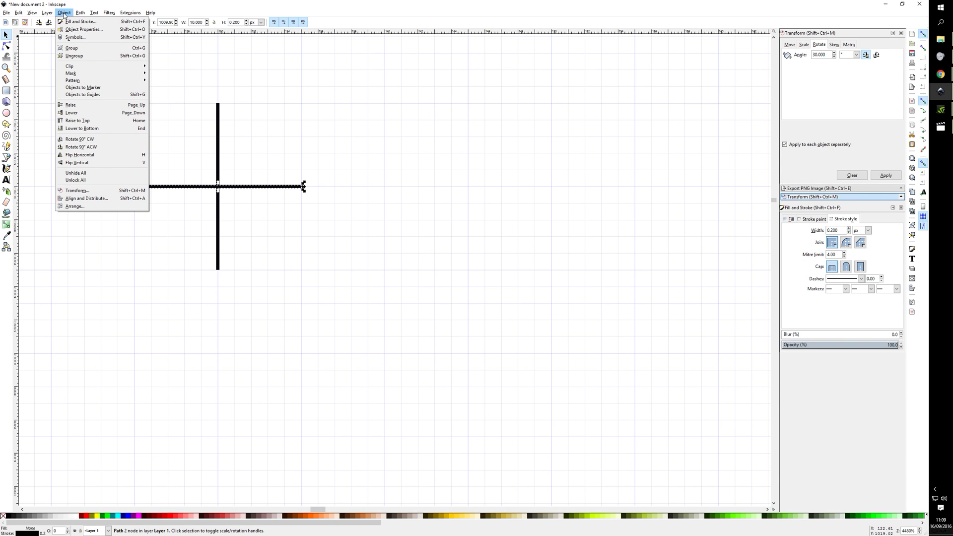
{"action": "mouse_move", "coordinate": [74, 14]}
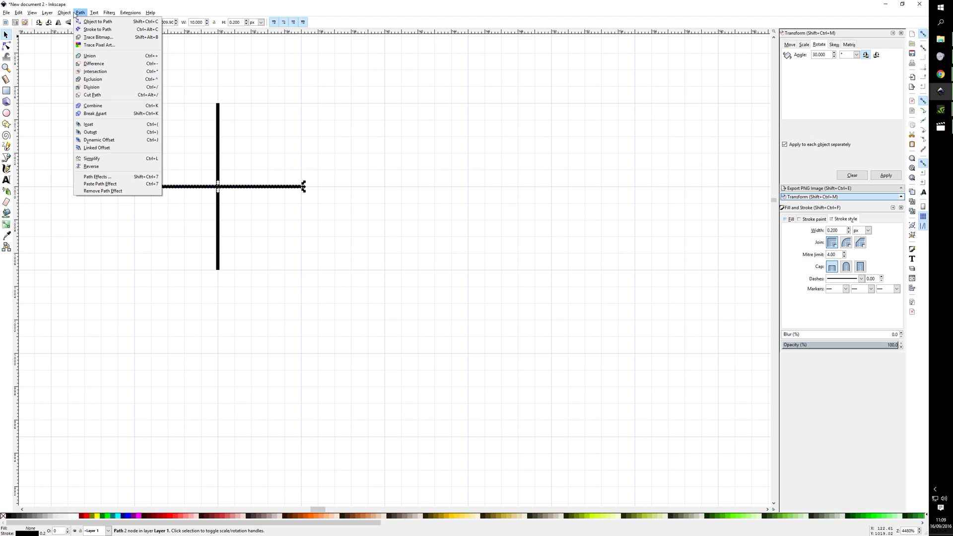
{"action": "left_click", "coordinate": [97, 29]}
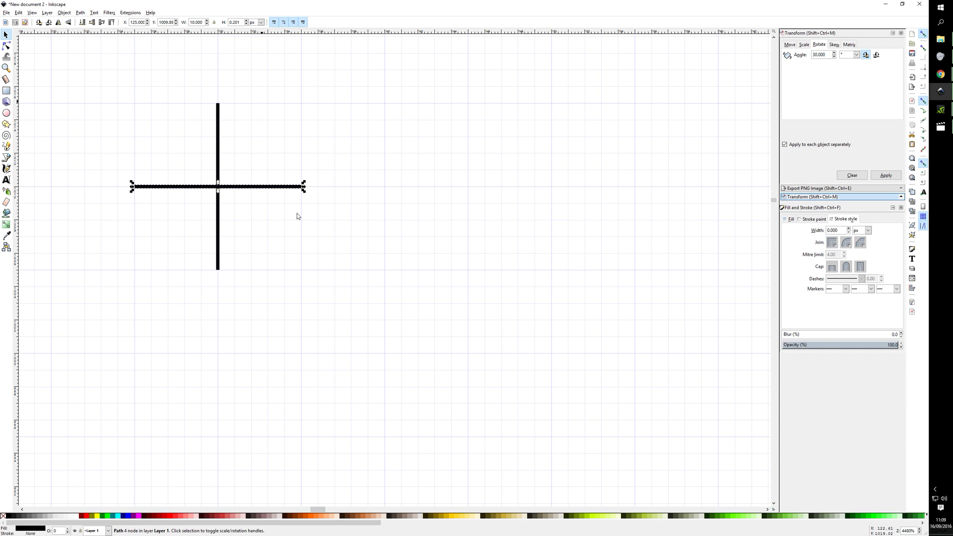
Step: Examine the corner nodes at the upper end of the vertical line's outlined path
{"action": "left_click", "coordinate": [230, 149]}
{"action": "scroll", "coordinate": [228, 144], "scroll_direction": "up", "scroll_amount": 1}
{"action": "scroll", "coordinate": [229, 144], "scroll_direction": "up", "scroll_amount": 1}
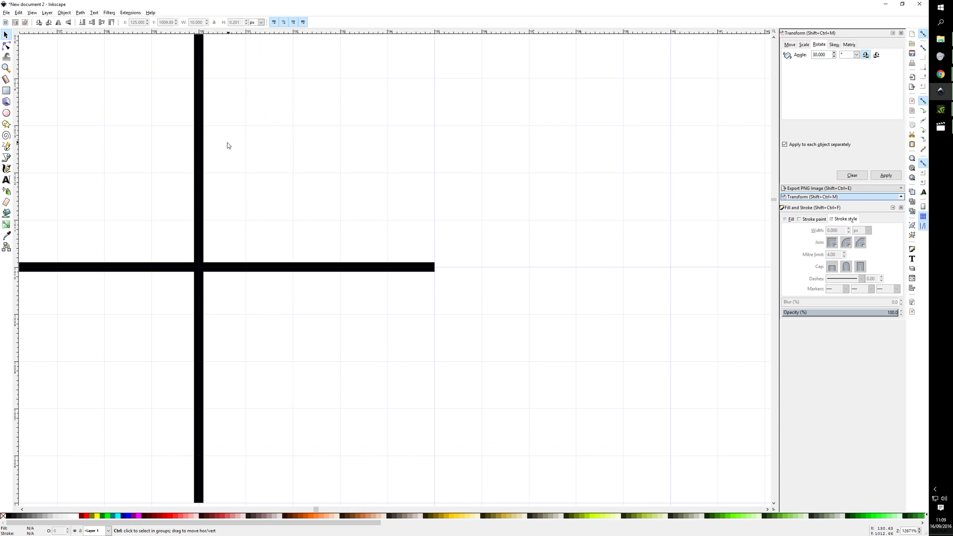
{"action": "double_click", "coordinate": [200, 149]}
{"action": "scroll", "coordinate": [240, 148], "scroll_direction": "down", "scroll_amount": 2}
{"action": "scroll", "coordinate": [206, 81], "scroll_direction": "up", "scroll_amount": 5}
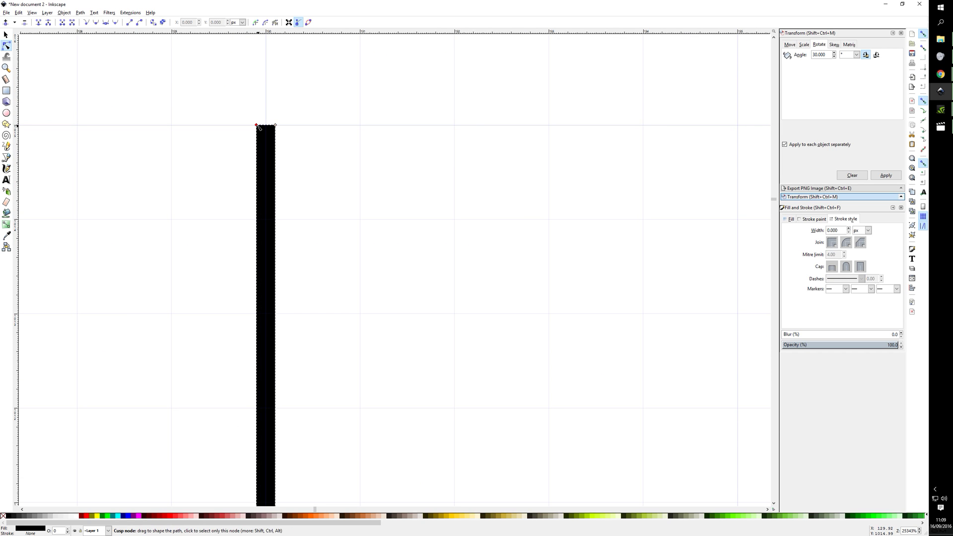
{"action": "scroll", "coordinate": [280, 143], "scroll_direction": "down", "scroll_amount": 3}
{"action": "key", "text": "s"}
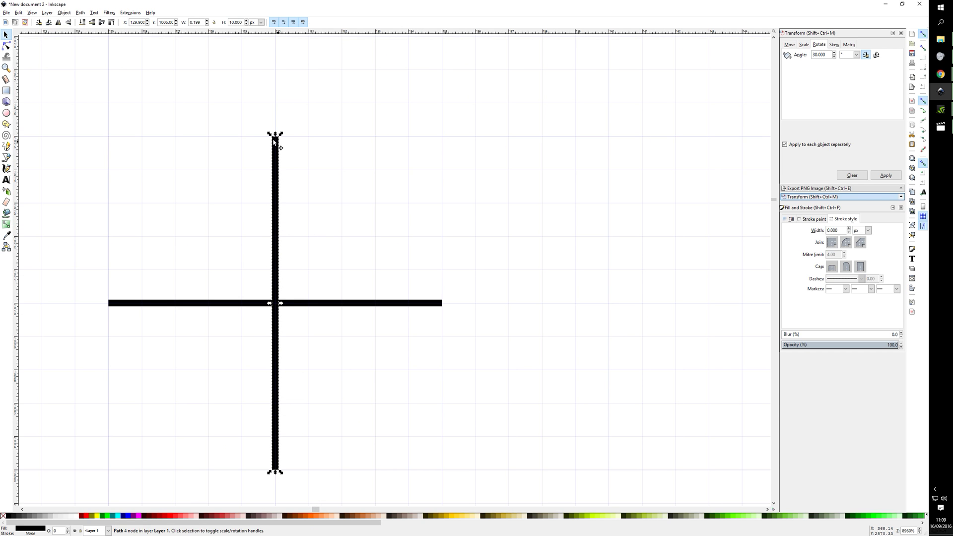
Step: Draw a horizontal line about 3 px long beside the cross, move its end node, and undo both changes
{"action": "left_click", "coordinate": [164, 158]}
{"action": "key", "text": "p"}
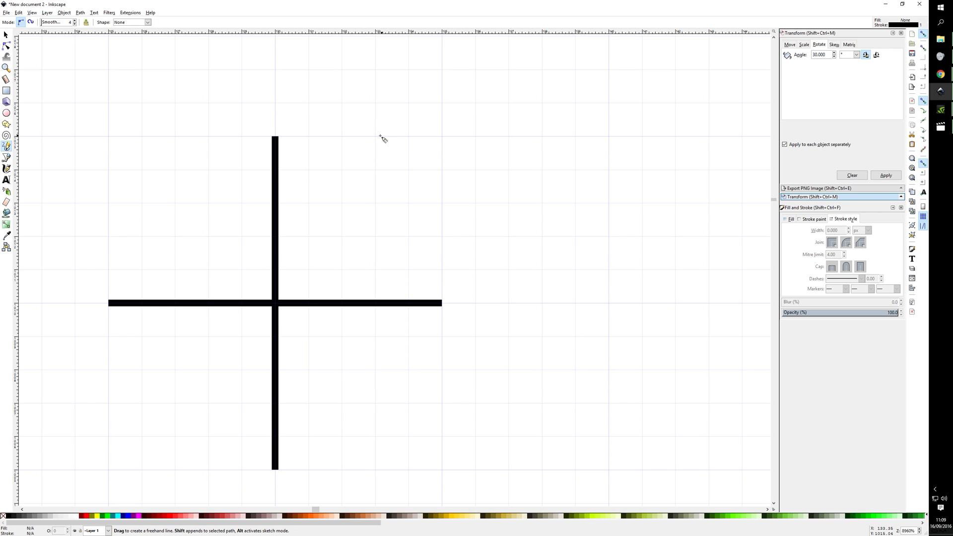
{"action": "left_click_drag", "start_coordinate": [377, 136], "coordinate": [467, 136]}
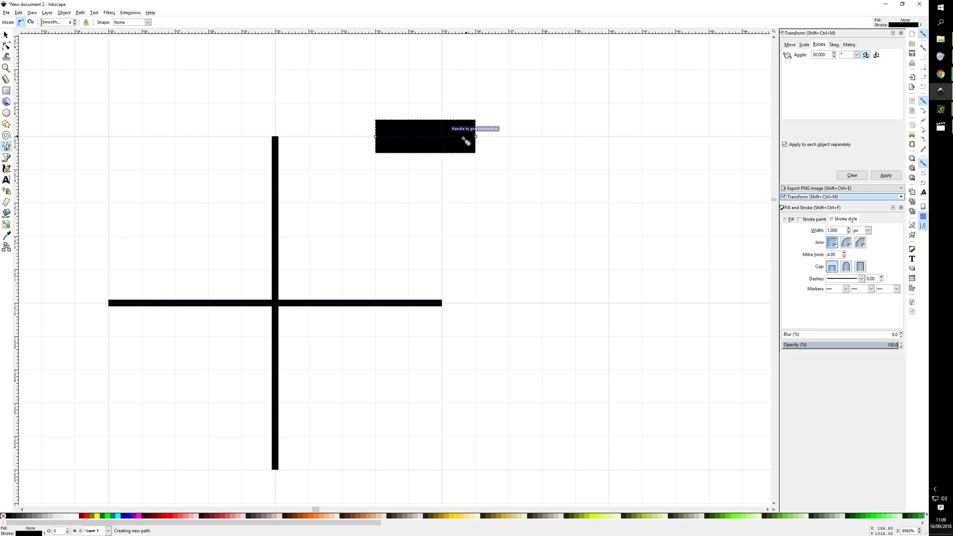
{"action": "key", "text": "n"}
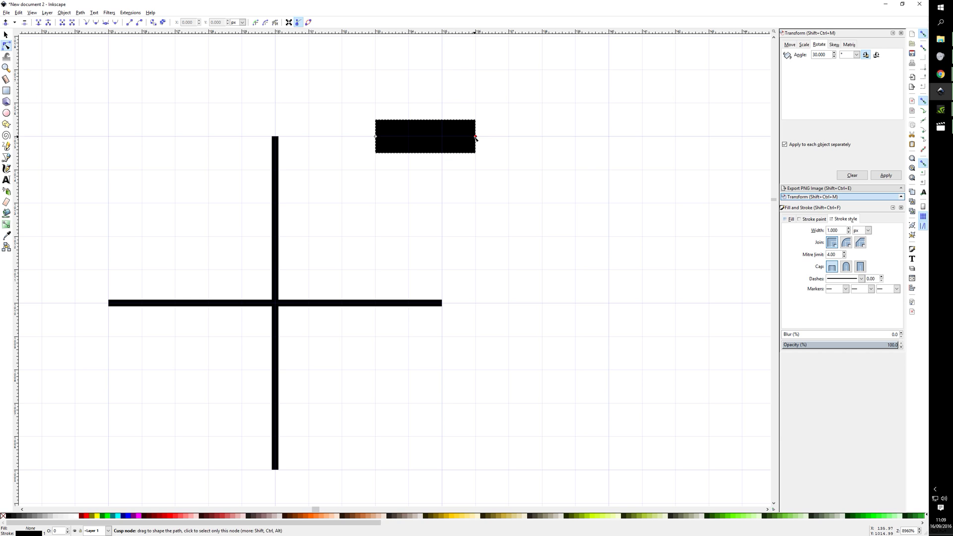
{"action": "mouse_move", "coordinate": [475, 136]}
{"action": "left_mouse_down"}
{"action": "mouse_move", "coordinate": [488, 98]}
{"action": "mouse_move", "coordinate": [536, 206]}
{"action": "left_mouse_up"}
{"action": "key", "text": "ctrl+z"}
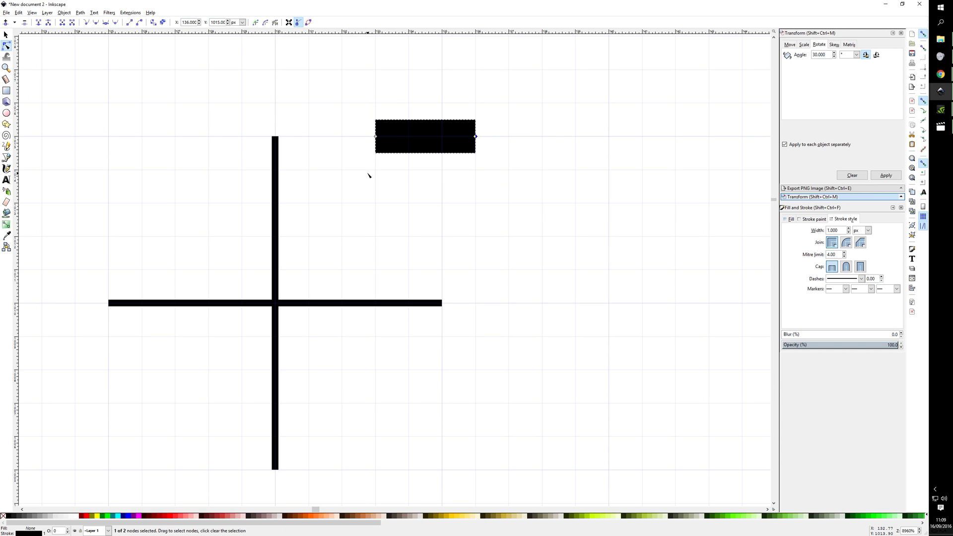
{"action": "key", "text": "ctrl+z"}
Step: Merge the outlined vertical and horizontal lines into one cross-shaped path with Union
{"action": "scroll", "coordinate": [285, 145], "scroll_direction": "down", "scroll_amount": 2}
{"action": "scroll", "coordinate": [285, 148], "scroll_direction": "up", "scroll_amount": 1}
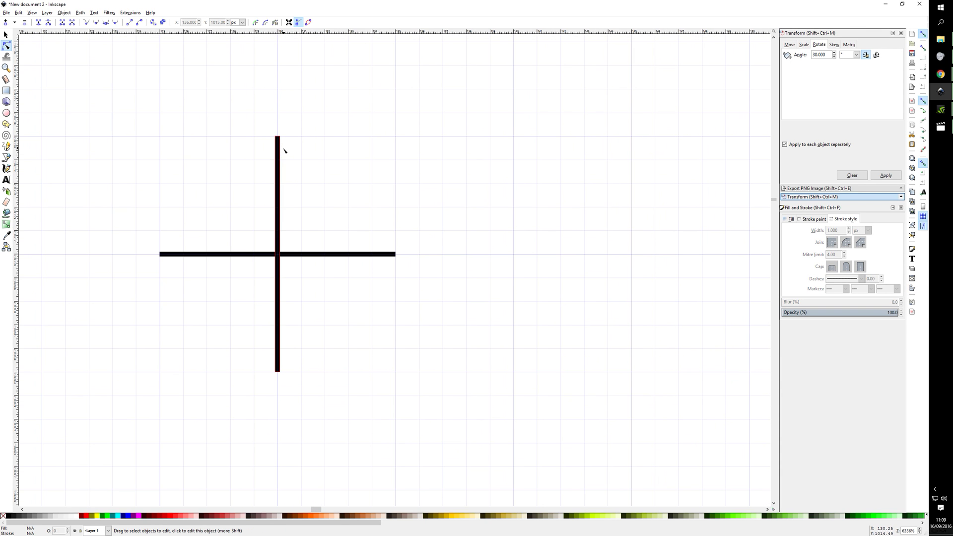
{"action": "key", "text": "s"}
{"action": "left_click", "coordinate": [283, 153]}
{"action": "left_click", "coordinate": [361, 255]}
{"action": "left_click", "coordinate": [276, 176]}
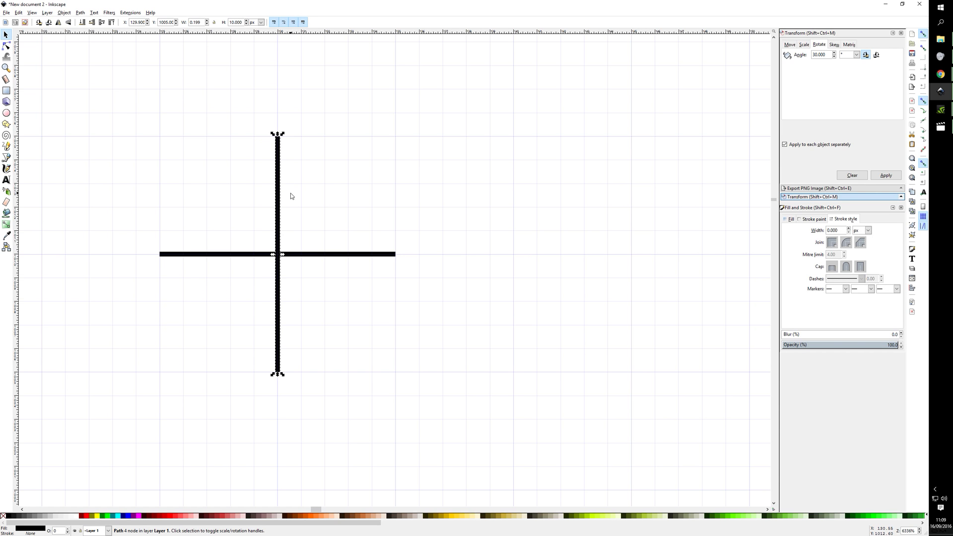
{"action": "left_click", "coordinate": [323, 255], "text": "shift"}
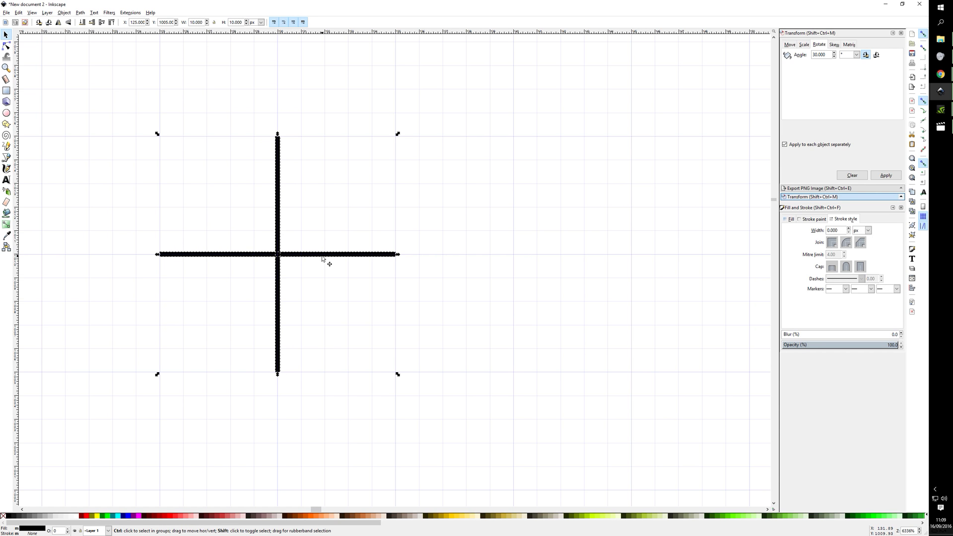
{"action": "key", "text": "ctrl+k"}
Step: Pull the two upper inner corner nodes of the merged cross outward and make them smooth
{"action": "left_click", "coordinate": [254, 200]}
{"action": "double_click", "coordinate": [278, 198]}
{"action": "scroll", "coordinate": [271, 271], "scroll_direction": "up", "scroll_amount": 4}
{"action": "scroll", "coordinate": [309, 234], "scroll_direction": "down", "scroll_amount": 4}
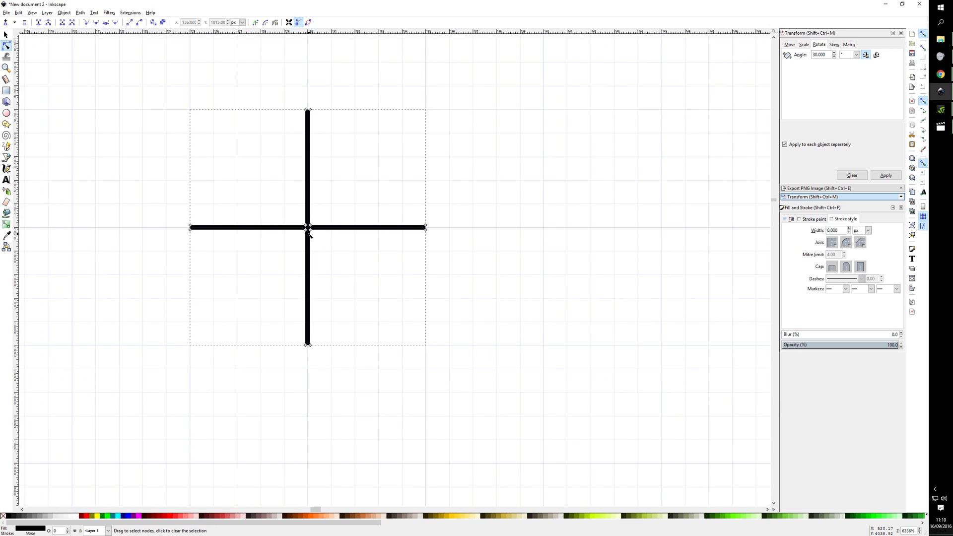
{"action": "scroll", "coordinate": [315, 213], "scroll_direction": "up", "scroll_amount": 4}
{"action": "scroll", "coordinate": [305, 259], "scroll_direction": "down", "scroll_amount": 3}
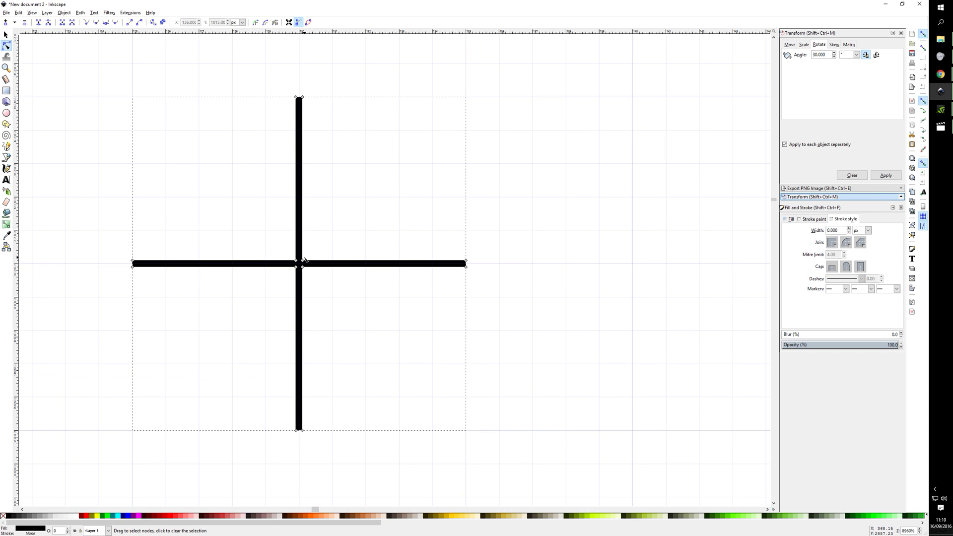
{"action": "left_click_drag", "start_coordinate": [302, 260], "coordinate": [259, 213]}
{"action": "left_click", "coordinate": [258, 213], "text": "ctrl"}
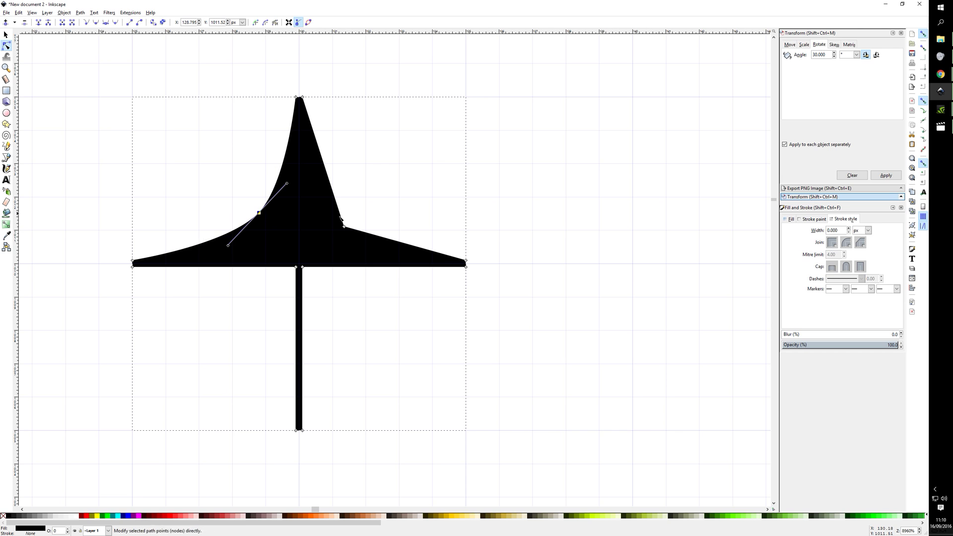
{"action": "left_click", "coordinate": [344, 227], "text": "ctrl"}
Step: Pull the two lower inner corner nodes outward and smooth them to complete a four-pointed star
{"action": "left_click_drag", "start_coordinate": [302, 268], "coordinate": [345, 300]}
{"action": "left_click", "coordinate": [345, 299], "text": "ctrl"}
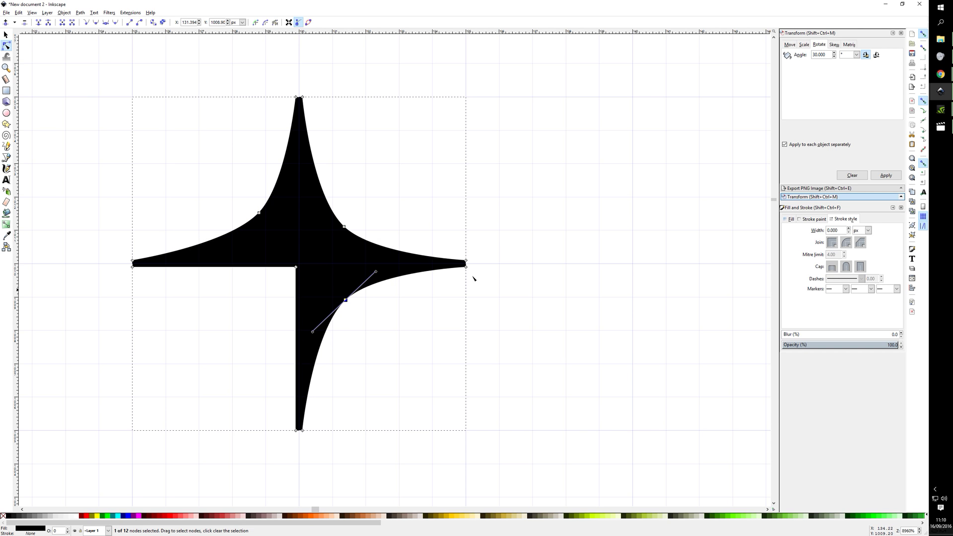
{"action": "left_click_drag", "start_coordinate": [296, 267], "coordinate": [258, 298]}
{"action": "left_click", "coordinate": [258, 297], "text": "ctrl"}
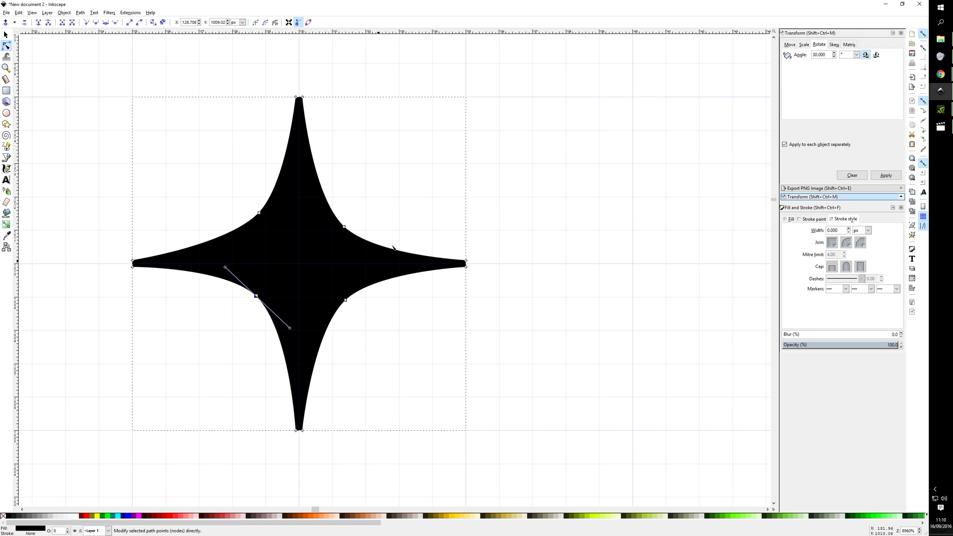
{"action": "scroll", "coordinate": [401, 230], "scroll_direction": "down", "scroll_amount": 4}
{"action": "scroll", "coordinate": [427, 231], "scroll_direction": "up", "scroll_amount": 3}
{"action": "key", "text": "Escape"}
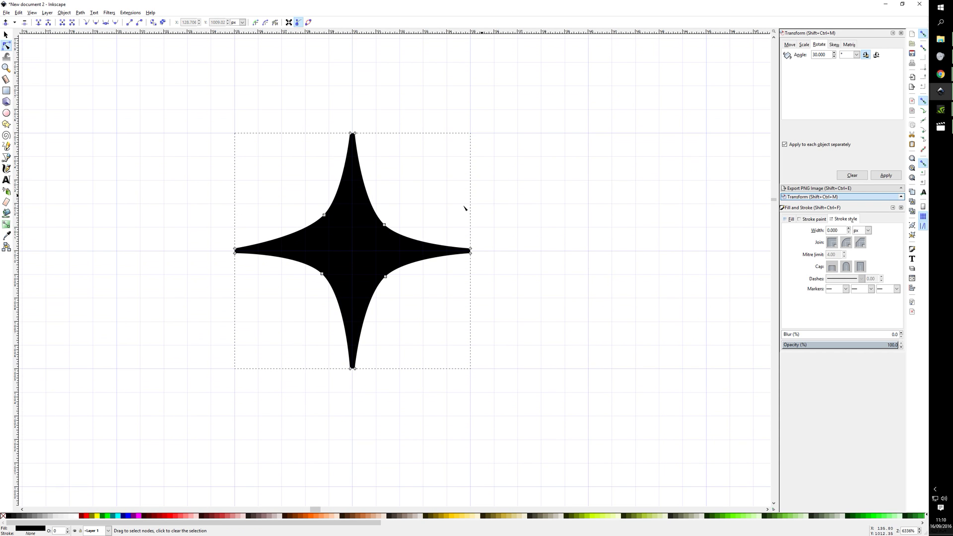
Step: Undo all node moves and smoothing to restore the plain merged cross, and deselect it
{"action": "key", "text": "ctrl+z"}
{"action": "key", "text": "ctrl+z"}
{"action": "key", "text": "ctrl+z"}
{"action": "key", "text": "ctrl+z"}
{"action": "key", "text": "ctrl+z"}
{"action": "key", "text": "ctrl+z"}
{"action": "key", "text": "ctrl+z"}
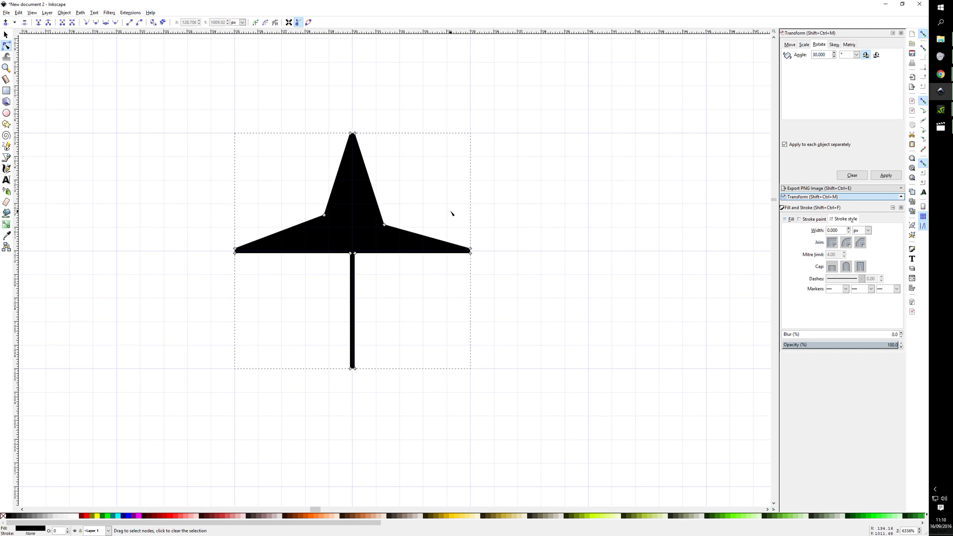
{"action": "key", "text": "ctrl+z"}
{"action": "scroll", "coordinate": [411, 210], "scroll_direction": "up", "scroll_amount": 1}
{"action": "scroll", "coordinate": [411, 210], "scroll_direction": "down", "scroll_amount": 1}
{"action": "key", "text": "Escape"}
Step: Draw an L-shaped Pencil line along the cross's upper arm to its centre and out to the end of the right arm
{"action": "scroll", "coordinate": [377, 183], "scroll_direction": "down", "scroll_amount": 2}
{"action": "scroll", "coordinate": [378, 183], "scroll_direction": "up", "scroll_amount": 2}
{"action": "scroll", "coordinate": [364, 186], "scroll_direction": "up", "scroll_amount": 1}
{"action": "scroll", "coordinate": [364, 185], "scroll_direction": "down", "scroll_amount": 3}
{"action": "scroll", "coordinate": [364, 186], "scroll_direction": "up", "scroll_amount": 1}
{"action": "scroll", "coordinate": [364, 184], "scroll_direction": "down", "scroll_amount": 1}
{"action": "scroll", "coordinate": [363, 181], "scroll_direction": "up", "scroll_amount": 1}
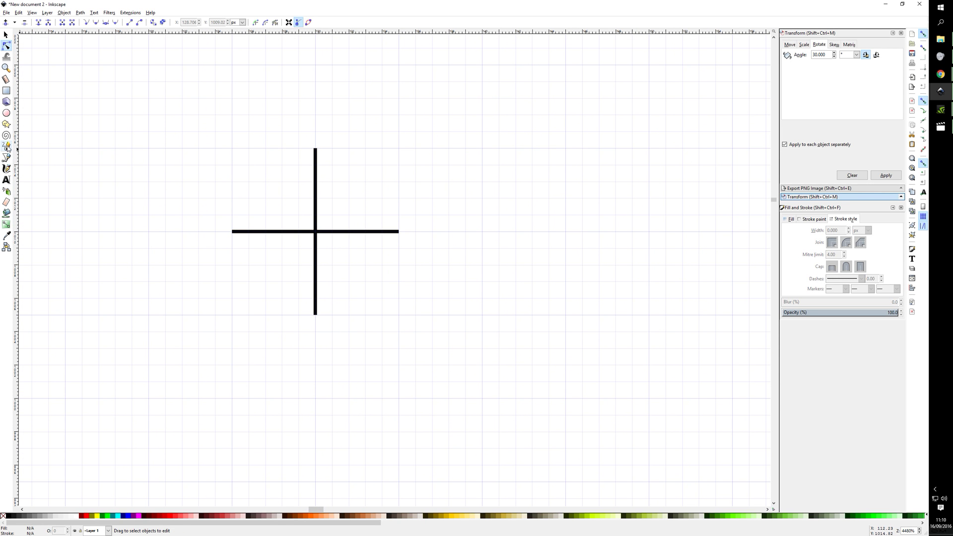
{"action": "left_click", "coordinate": [7, 146]}
{"action": "left_click", "coordinate": [316, 147]}
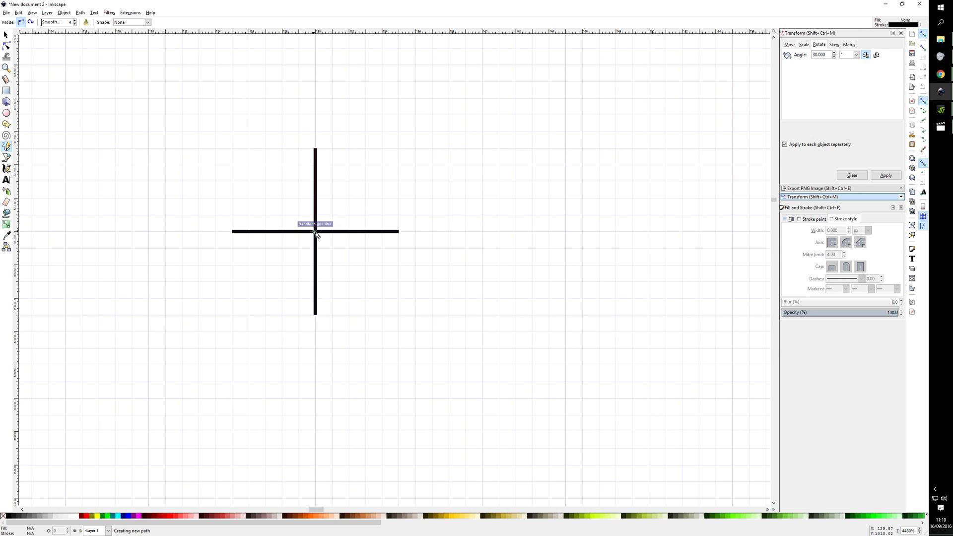
{"action": "left_click", "coordinate": [315, 231]}
{"action": "left_click", "coordinate": [315, 231]}
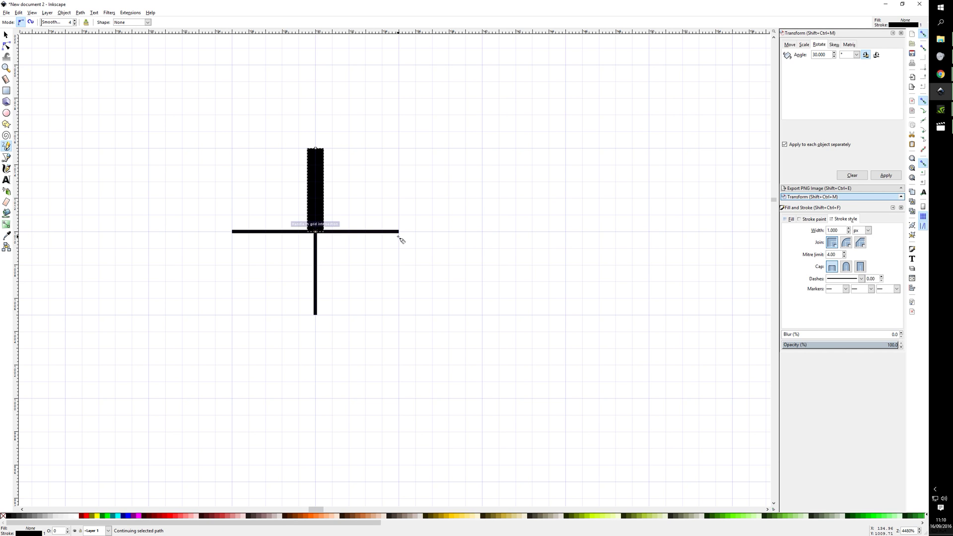
{"action": "left_click", "coordinate": [399, 231]}
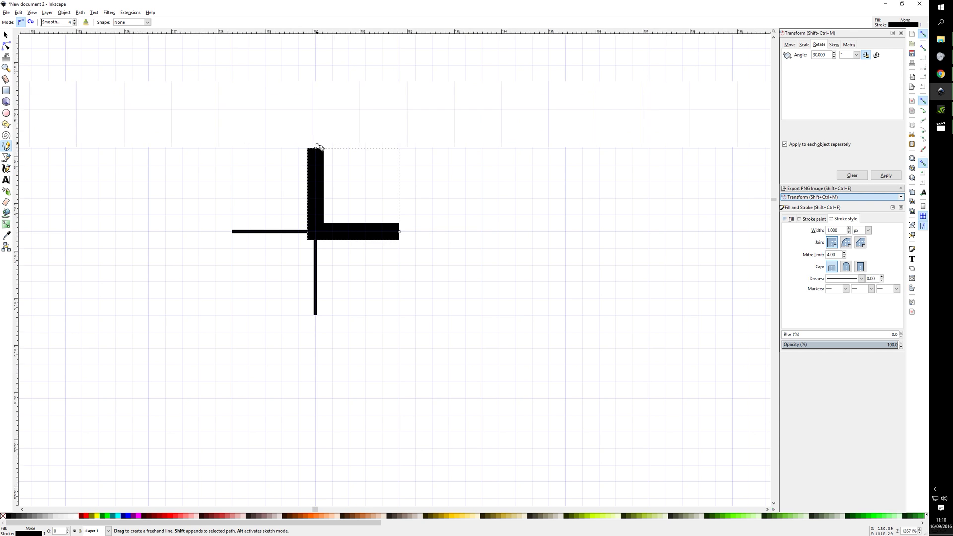
Step: Convert the thick L-shaped line's stroke to a path, and deselect it
{"action": "scroll", "coordinate": [315, 149], "scroll_direction": "up", "scroll_amount": 5}
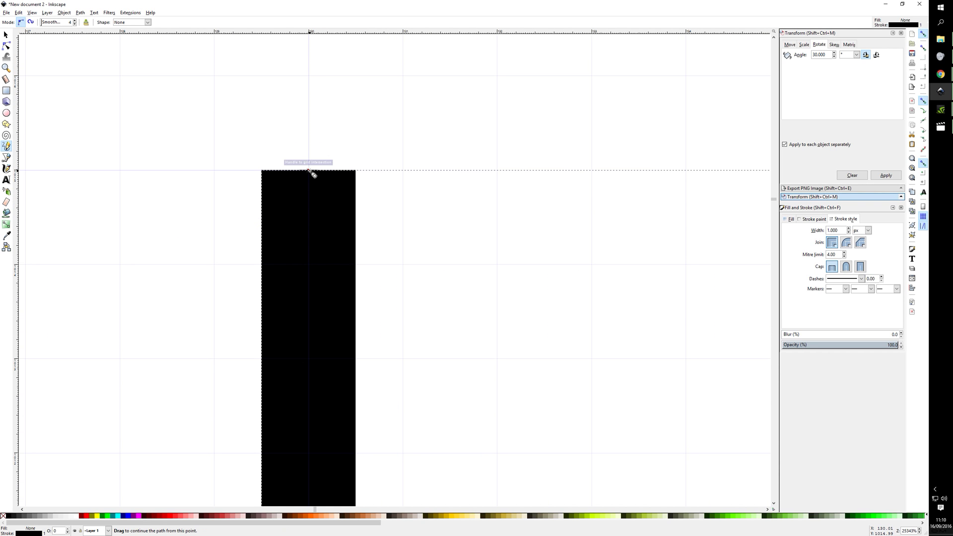
{"action": "scroll", "coordinate": [312, 171], "scroll_direction": "down", "scroll_amount": 7}
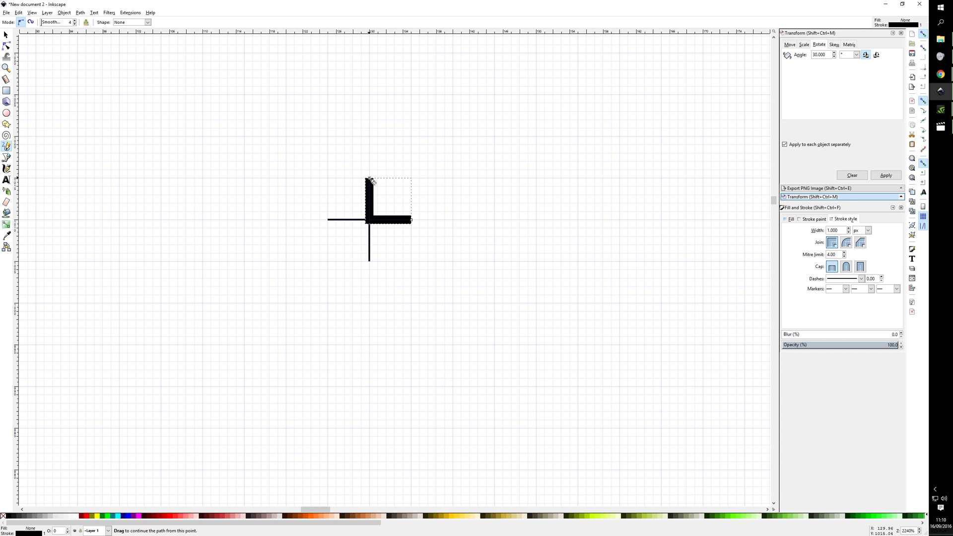
{"action": "scroll", "coordinate": [436, 201], "scroll_direction": "up", "scroll_amount": 1}
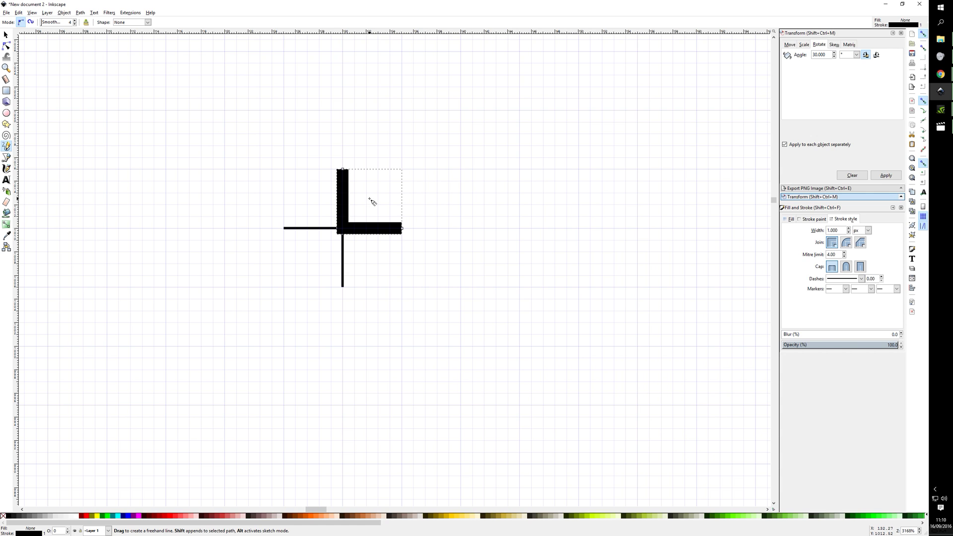
{"action": "key", "text": "alt"}
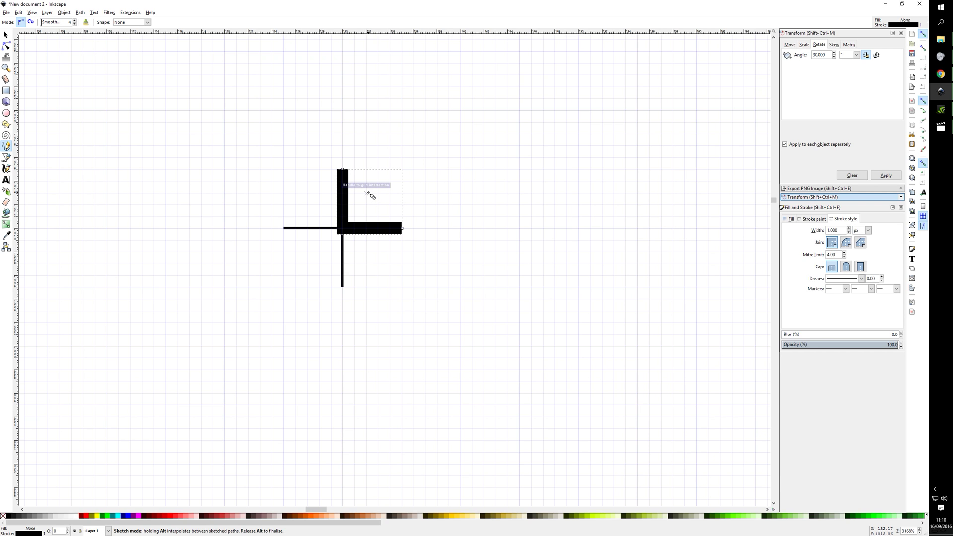
{"action": "key", "text": "s"}
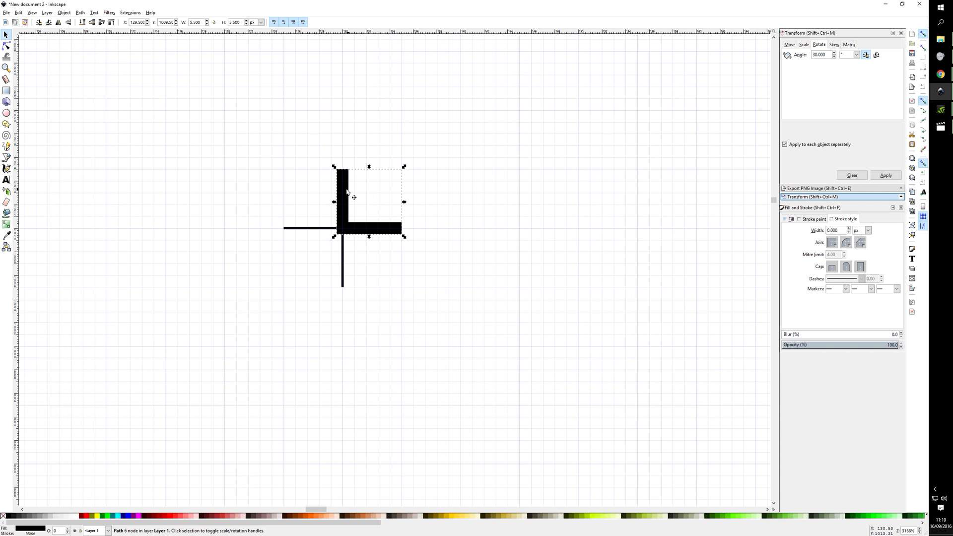
{"action": "double_click", "coordinate": [346, 192]}
{"action": "left_click", "coordinate": [468, 221]}
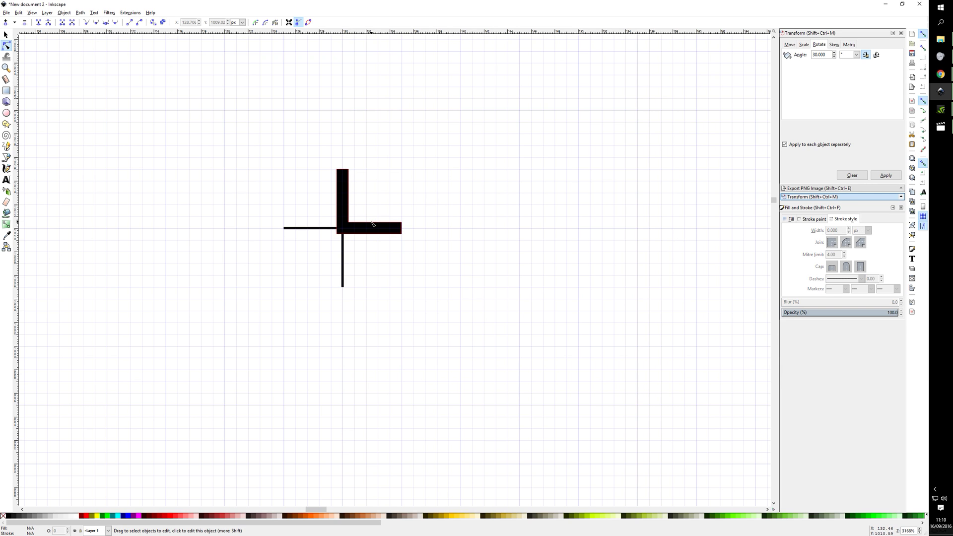
Step: Fill the L-shaped path with a flat red of hue 0, saturation 231 and lightness 118, and deselect it
{"action": "left_click", "coordinate": [342, 200]}
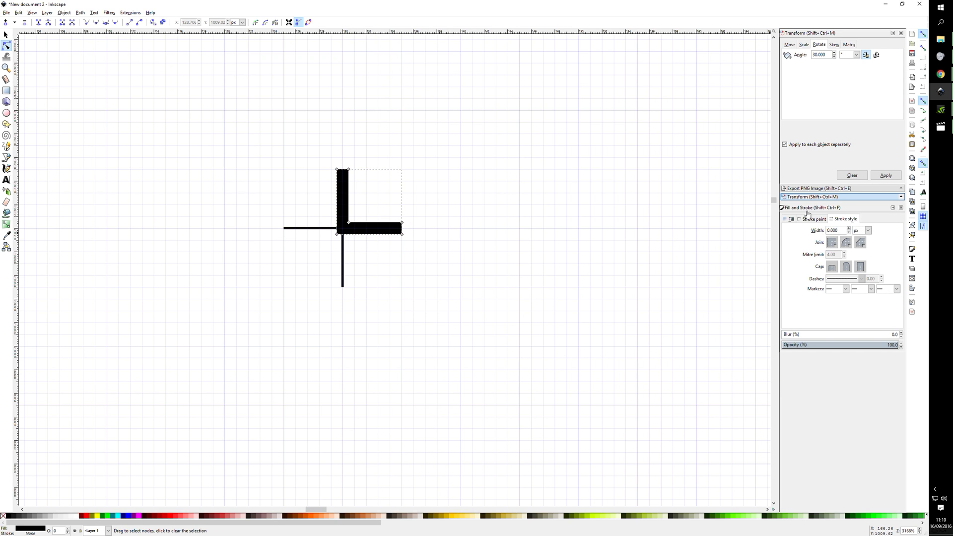
{"action": "left_click", "coordinate": [791, 220]}
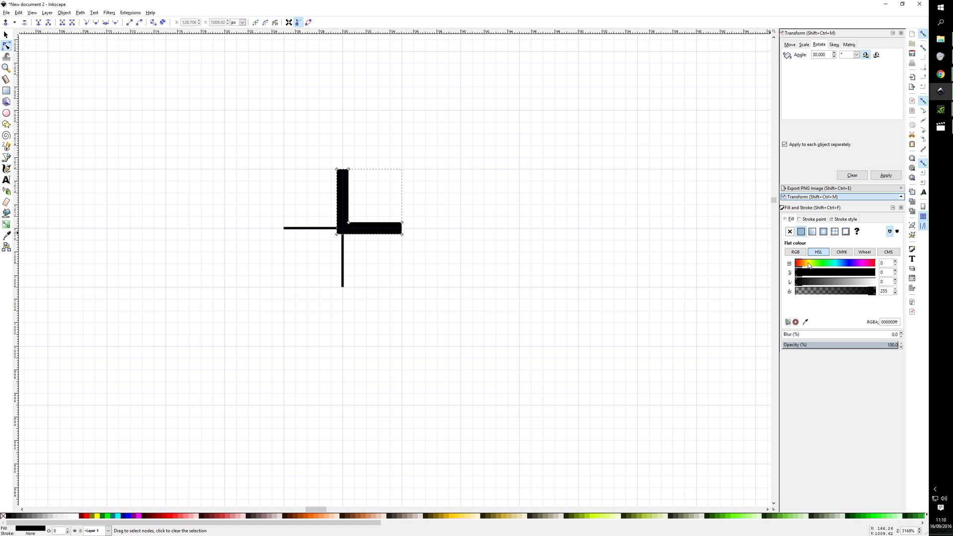
{"action": "left_click_drag", "start_coordinate": [821, 282], "coordinate": [844, 281]}
{"action": "left_click", "coordinate": [865, 273]}
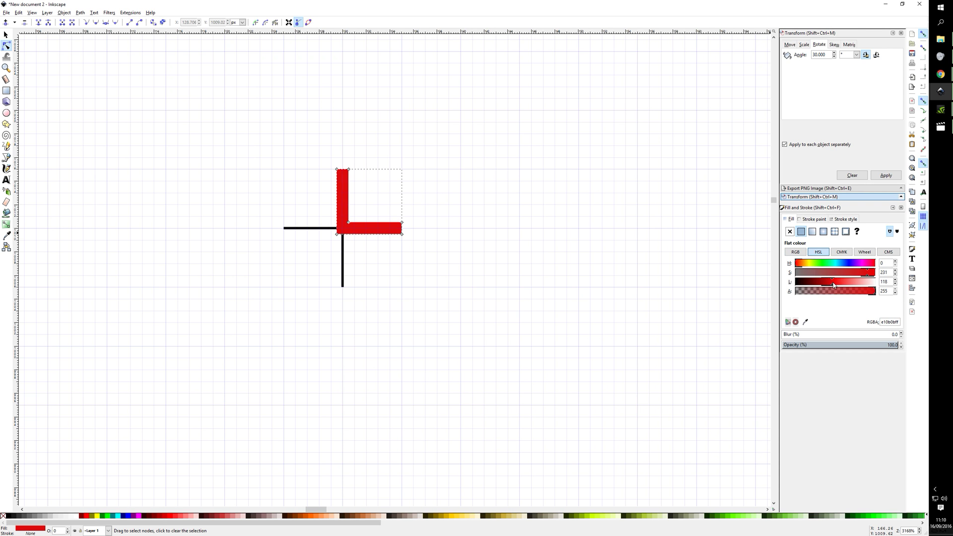
{"action": "left_click", "coordinate": [588, 247]}
Step: Try to merge the thin black cross and the red L-shaped path into a single path
{"action": "scroll", "coordinate": [442, 186], "scroll_direction": "down", "scroll_amount": 5}
{"action": "scroll", "coordinate": [440, 181], "scroll_direction": "up", "scroll_amount": 5}
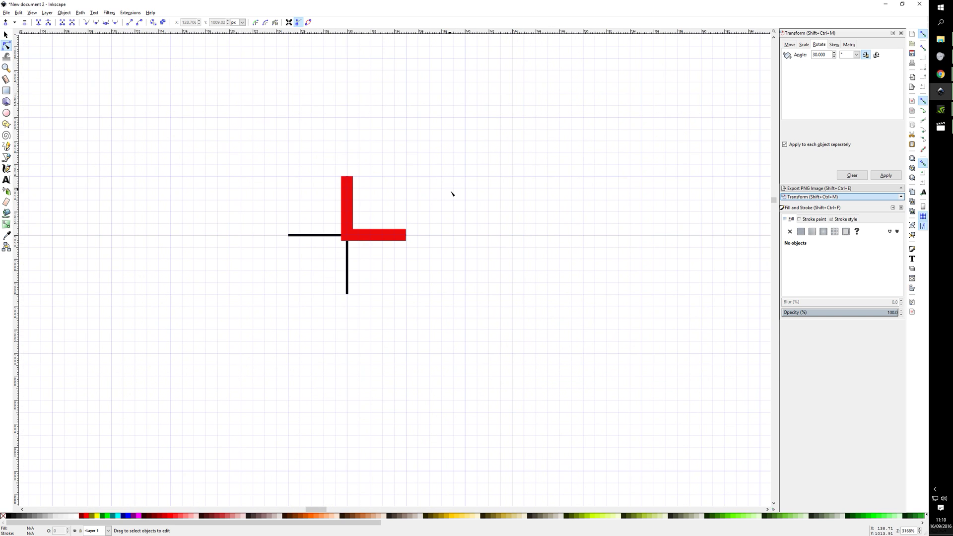
{"action": "scroll", "coordinate": [451, 204], "scroll_direction": "down", "scroll_amount": 3}
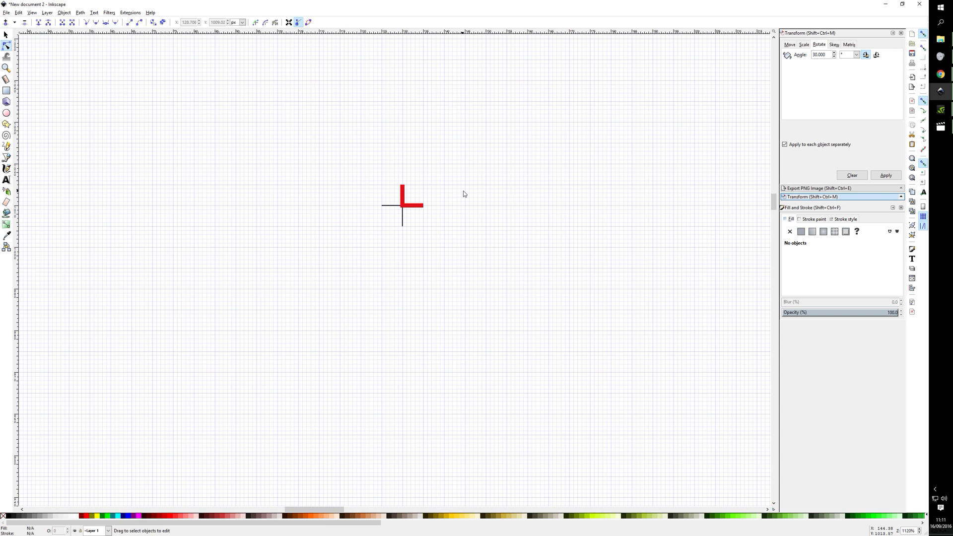
{"action": "key", "text": "s"}
{"action": "scroll", "coordinate": [463, 193], "scroll_direction": "up", "scroll_amount": 1}
{"action": "left_click", "coordinate": [395, 211]}
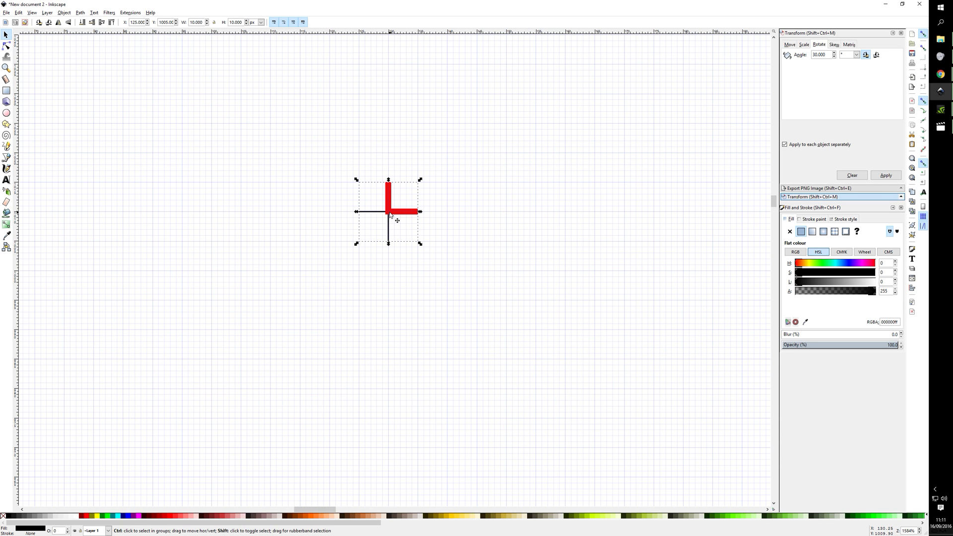
{"action": "left_click", "coordinate": [513, 217]}
{"action": "scroll", "coordinate": [385, 196], "scroll_direction": "up", "scroll_amount": 4}
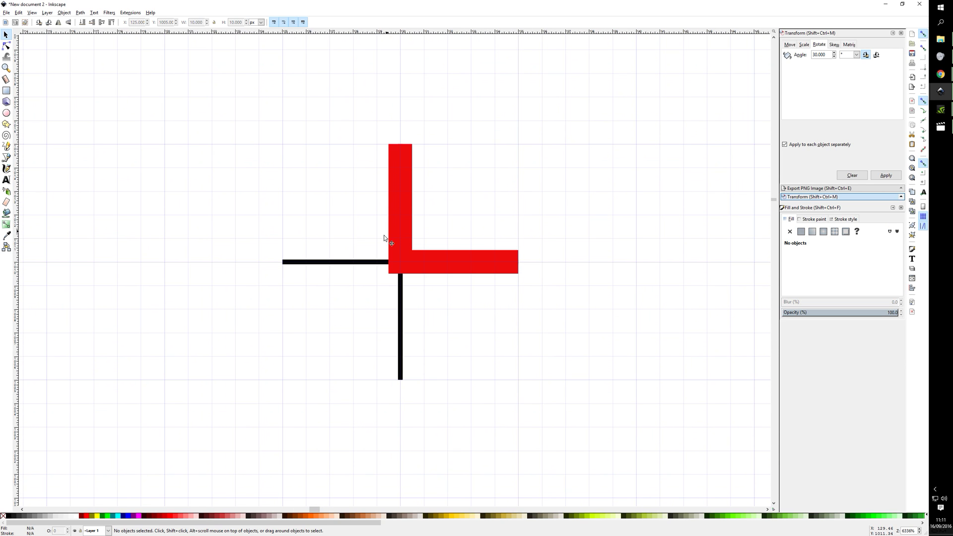
{"action": "double_click", "coordinate": [385, 264]}
{"action": "left_click", "coordinate": [546, 263]}
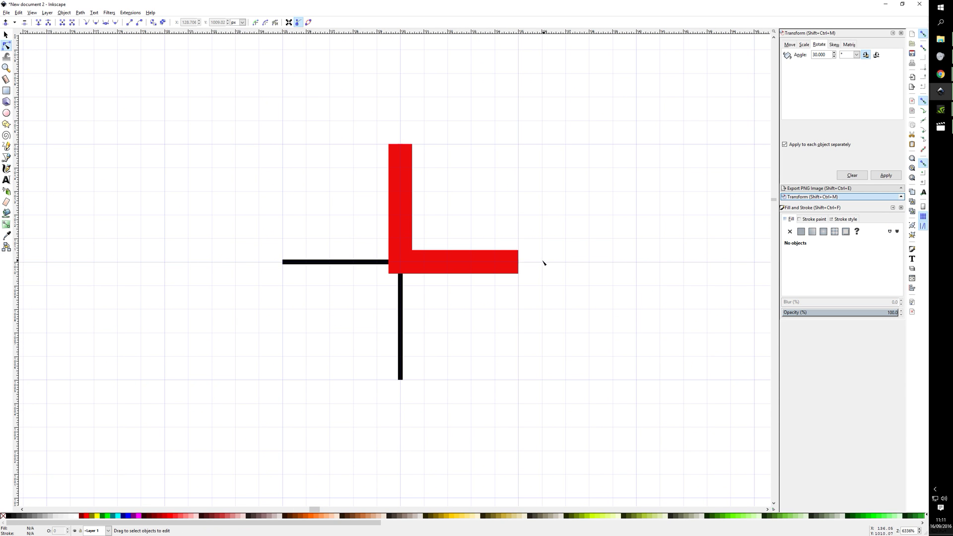
{"action": "key", "text": "s"}
{"action": "left_click", "coordinate": [391, 259]}
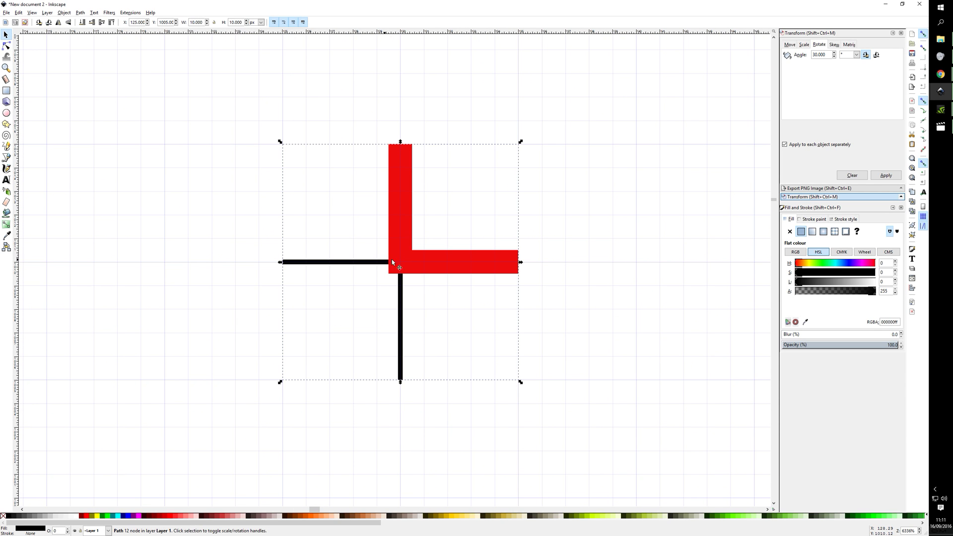
{"action": "left_click", "coordinate": [453, 266], "text": "ctrl"}
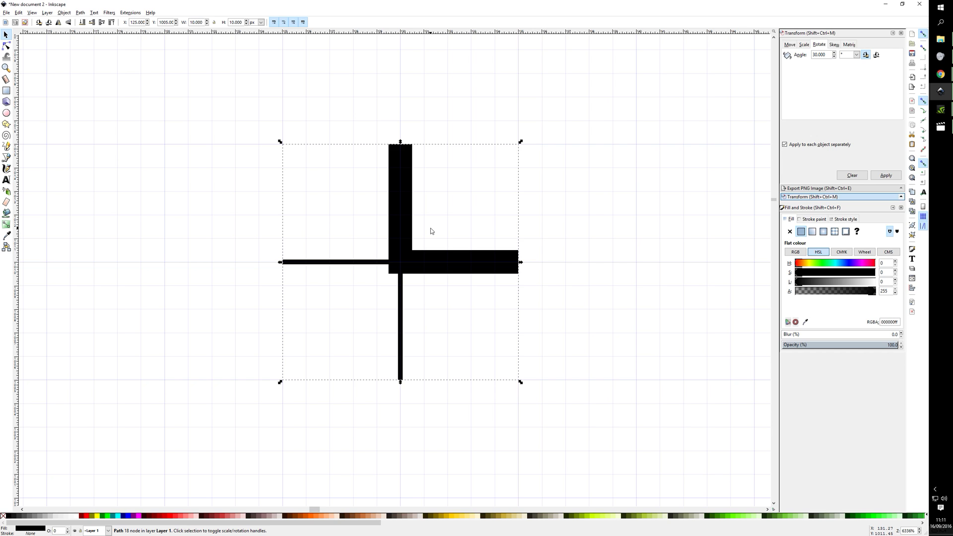
{"action": "left_click", "coordinate": [588, 215]}
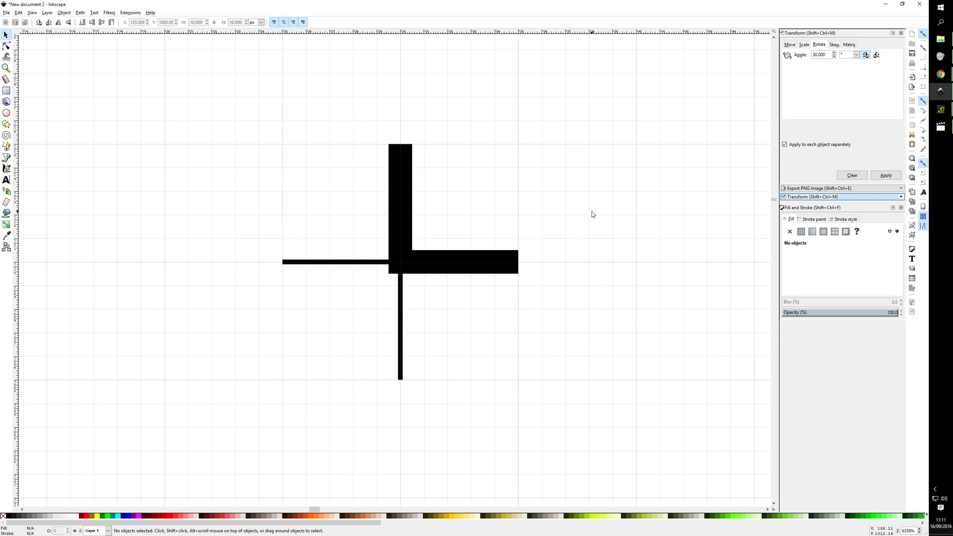
Step: Undo the merge and group the thin black cross with the red L-shaped path
{"action": "left_click", "coordinate": [321, 260]}
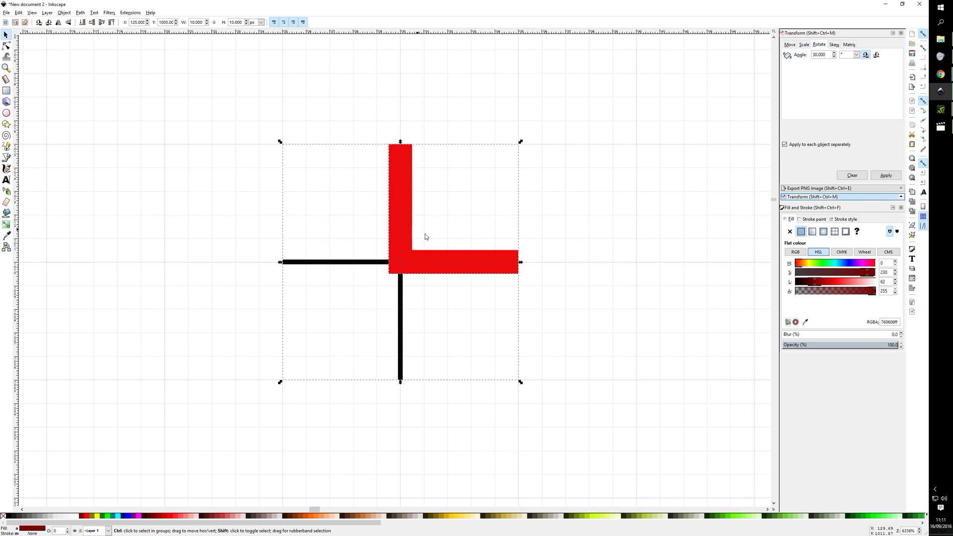
{"action": "left_click", "coordinate": [583, 216]}
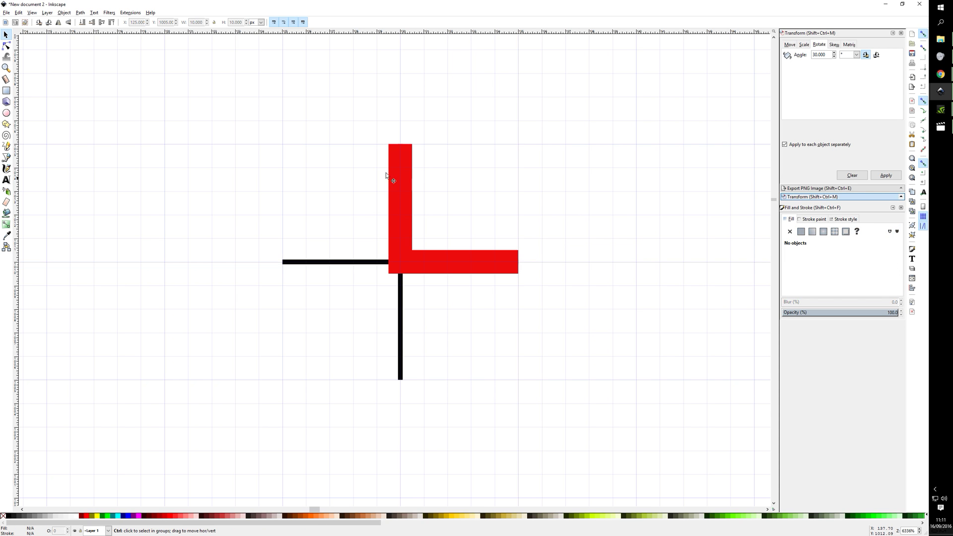
Step: Copy the grouped cross and place the pasted duplicate to the right of the original
{"action": "scroll", "coordinate": [368, 141], "scroll_direction": "down", "scroll_amount": 3}
{"action": "left_click", "coordinate": [365, 183]}
{"action": "key", "text": "ctrl+c"}
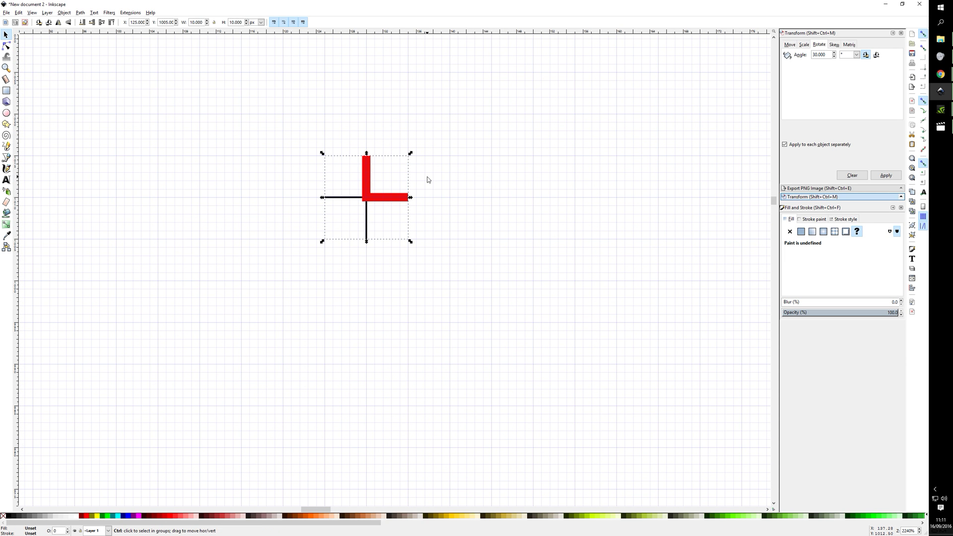
{"action": "key", "text": "ctrl+v"}
{"action": "left_click_drag", "start_coordinate": [426, 155], "coordinate": [536, 168]}
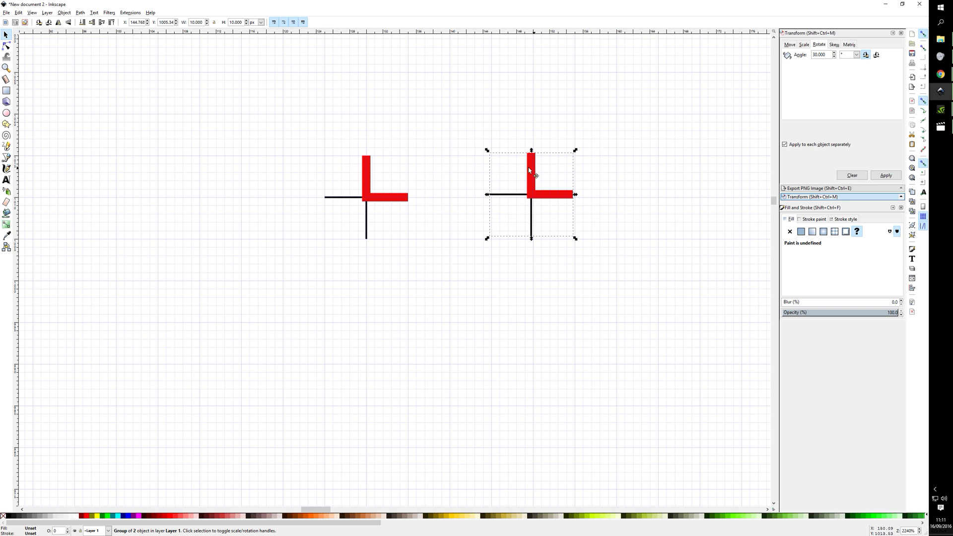
Step: Try to line up the duplicated cross group with the grid, level with the original cross
{"action": "scroll", "coordinate": [464, 156], "scroll_direction": "up", "scroll_amount": 4}
{"action": "left_click_drag", "start_coordinate": [595, 175], "coordinate": [570, 177]}
{"action": "scroll", "coordinate": [570, 177], "scroll_direction": "up", "scroll_amount": 3}
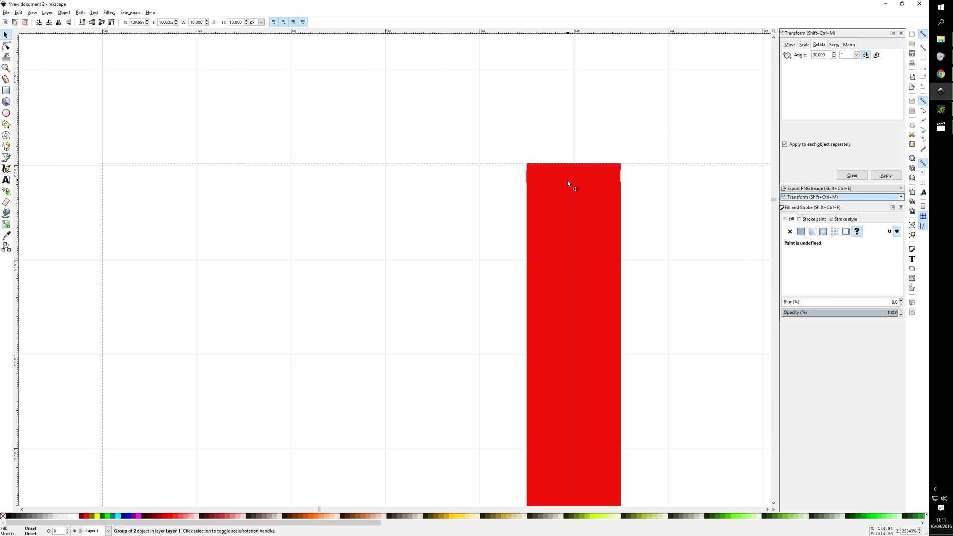
{"action": "scroll", "coordinate": [568, 180], "scroll_direction": "down", "scroll_amount": 4}
{"action": "scroll", "coordinate": [568, 181], "scroll_direction": "up", "scroll_amount": 3}
{"action": "key", "text": "Escape"}
{"action": "scroll", "coordinate": [567, 192], "scroll_direction": "down", "scroll_amount": 4}
{"action": "left_click_drag", "start_coordinate": [562, 183], "coordinate": [565, 182]}
{"action": "left_click_drag", "start_coordinate": [484, 263], "coordinate": [492, 268]}
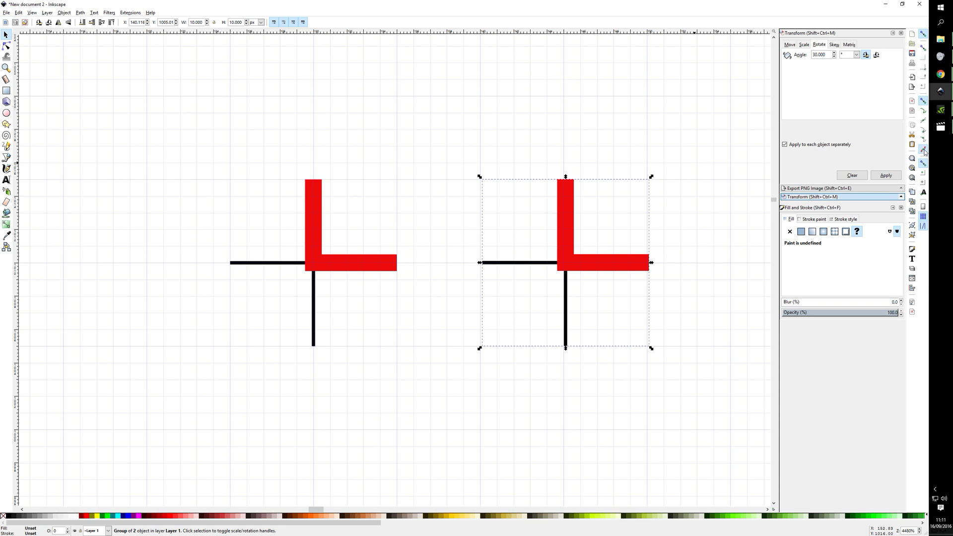
Step: Enable snapping to line-segment midpoints and snap the duplicated cross to the grid at X 140 px, Y 1005 px
{"action": "scroll", "coordinate": [592, 169], "scroll_direction": "up", "scroll_amount": 3}
{"action": "left_click_drag", "start_coordinate": [520, 209], "coordinate": [514, 211]}
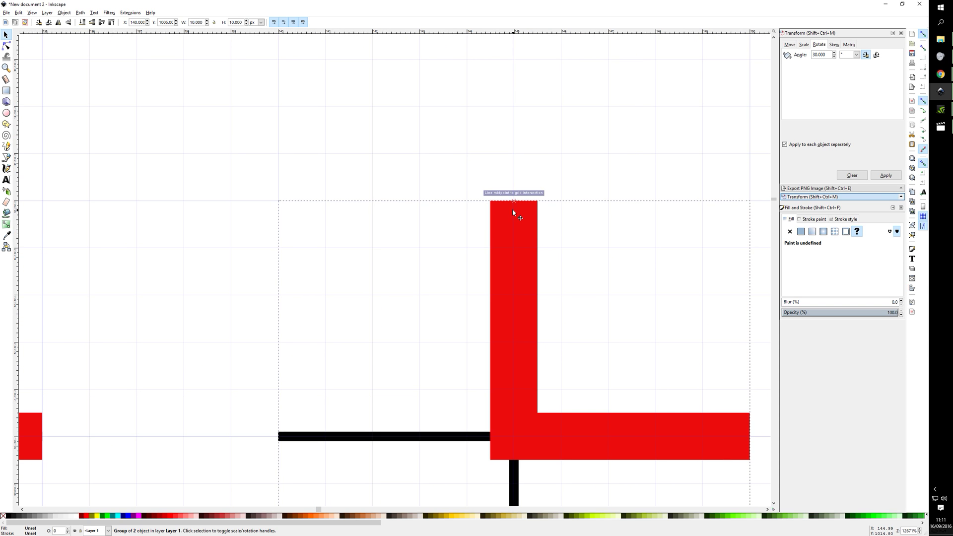
{"action": "scroll", "coordinate": [594, 221], "scroll_direction": "down", "scroll_amount": 5}
{"action": "left_click", "coordinate": [621, 313]}
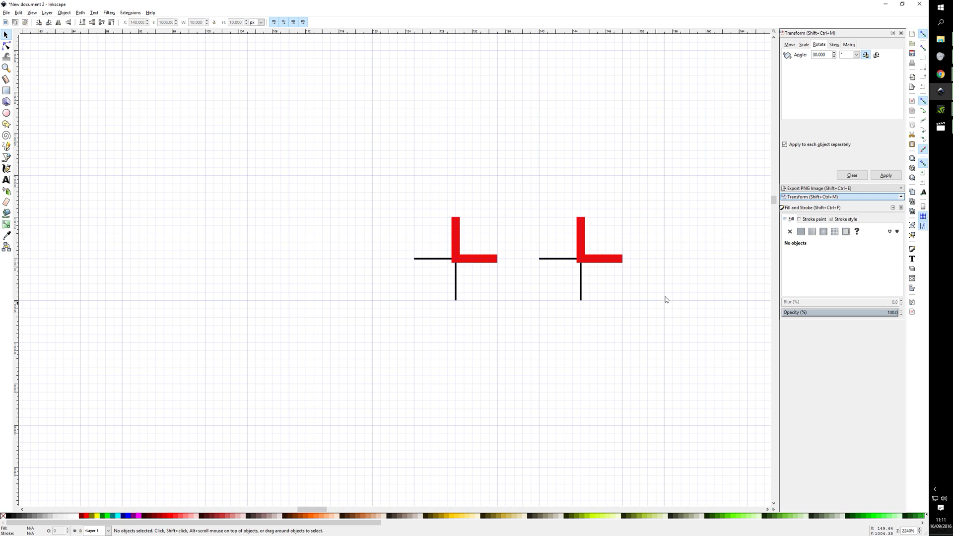
Step: Flip the duplicated cross both vertically and horizontally so its red L covers the left and lower arms
{"action": "scroll", "coordinate": [638, 303], "scroll_direction": "down", "scroll_amount": 3}
{"action": "scroll", "coordinate": [713, 257], "scroll_direction": "up", "scroll_amount": 2}
{"action": "left_click", "coordinate": [600, 318]}
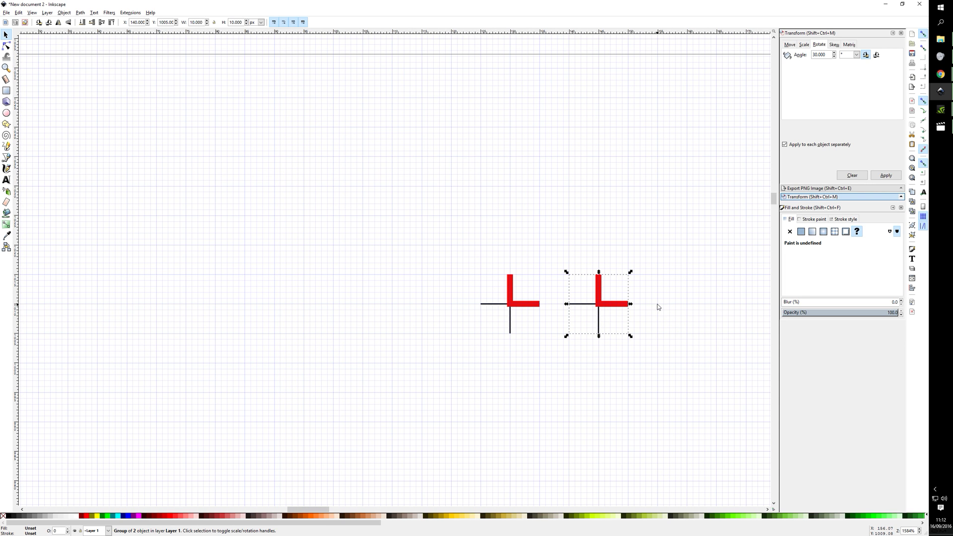
{"action": "key", "text": "v"}
{"action": "key", "text": "h"}
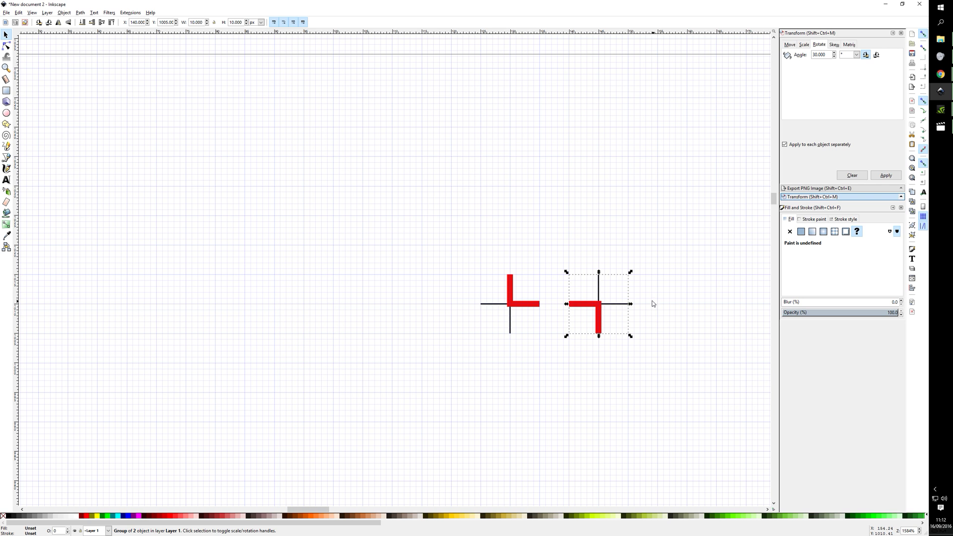
{"action": "left_click", "coordinate": [646, 292]}
{"action": "scroll", "coordinate": [540, 181], "scroll_direction": "down", "scroll_amount": 2}
{"action": "scroll", "coordinate": [658, 211], "scroll_direction": "up", "scroll_amount": 2}
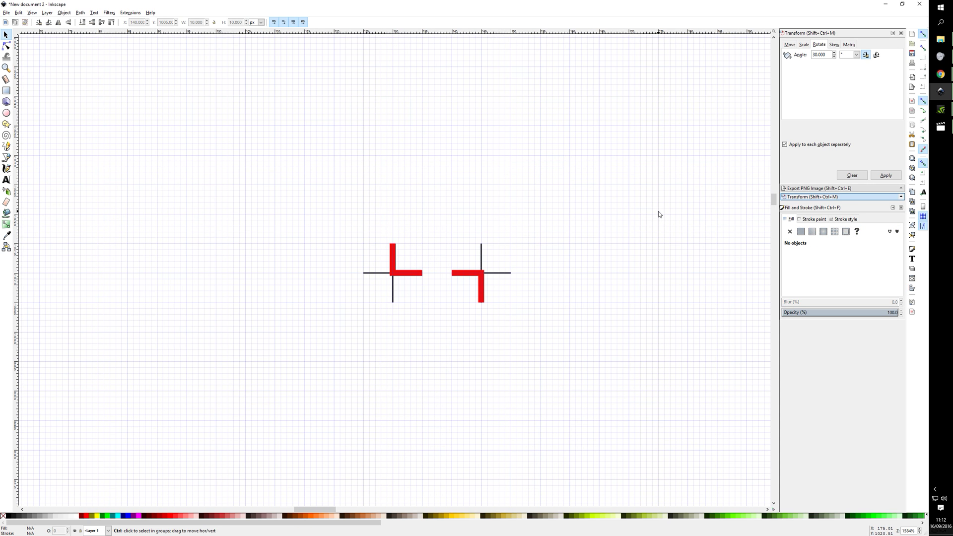
{"action": "scroll", "coordinate": [428, 246], "scroll_direction": "down", "scroll_amount": 1}
{"action": "scroll", "coordinate": [562, 247], "scroll_direction": "up", "scroll_amount": 2}
{"action": "scroll", "coordinate": [489, 230], "scroll_direction": "down", "scroll_amount": 1}
{"action": "scroll", "coordinate": [397, 235], "scroll_direction": "down", "scroll_amount": 1}
{"action": "scroll", "coordinate": [373, 298], "scroll_direction": "up", "scroll_amount": 2}
{"action": "scroll", "coordinate": [366, 326], "scroll_direction": "up", "scroll_amount": 1}
{"action": "scroll", "coordinate": [344, 327], "scroll_direction": "down", "scroll_amount": 1}
{"action": "scroll", "coordinate": [343, 330], "scroll_direction": "up", "scroll_amount": 1}
{"action": "scroll", "coordinate": [347, 317], "scroll_direction": "down", "scroll_amount": 1}
{"action": "scroll", "coordinate": [457, 249], "scroll_direction": "up", "scroll_amount": 2}
{"action": "scroll", "coordinate": [504, 210], "scroll_direction": "down", "scroll_amount": 1}
{"action": "scroll", "coordinate": [564, 188], "scroll_direction": "down", "scroll_amount": 1}
{"action": "scroll", "coordinate": [601, 189], "scroll_direction": "up", "scroll_amount": 1}
{"action": "scroll", "coordinate": [432, 180], "scroll_direction": "down", "scroll_amount": 1}
{"action": "scroll", "coordinate": [432, 179], "scroll_direction": "up", "scroll_amount": 1}
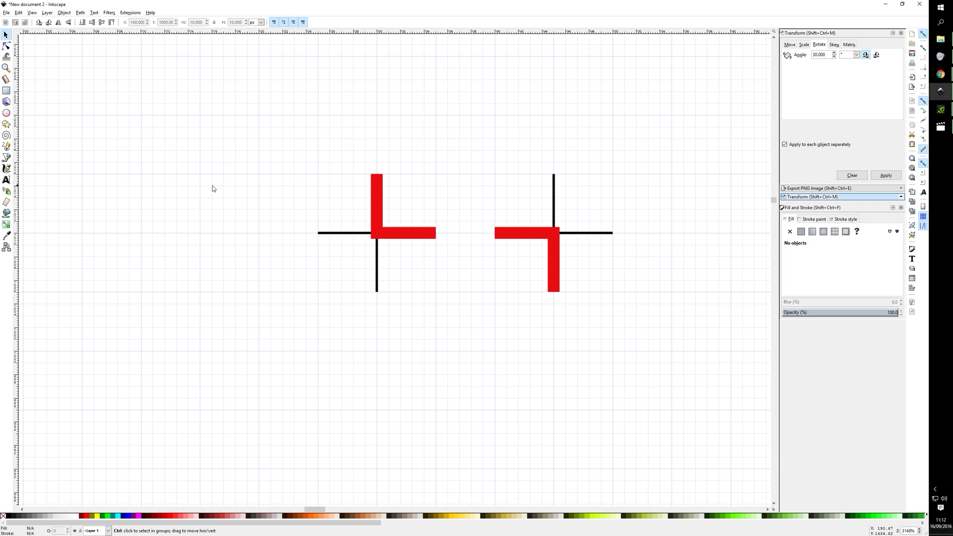
Step: Copy only the black cross from the second symbol and paste a duplicate of it
{"action": "left_click", "coordinate": [6, 146]}
{"action": "scroll", "coordinate": [551, 179], "scroll_direction": "up", "scroll_amount": 1}
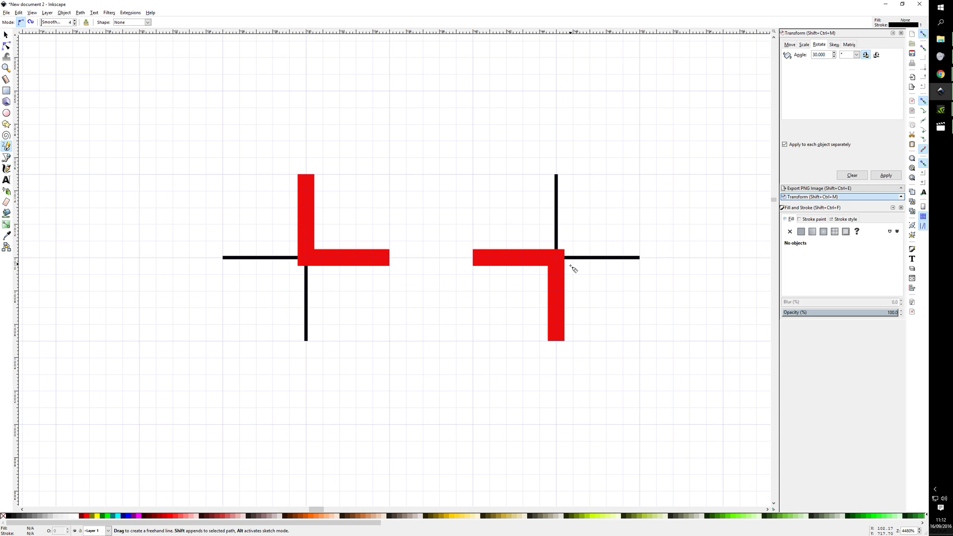
{"action": "scroll", "coordinate": [385, 239], "scroll_direction": "down", "scroll_amount": 1}
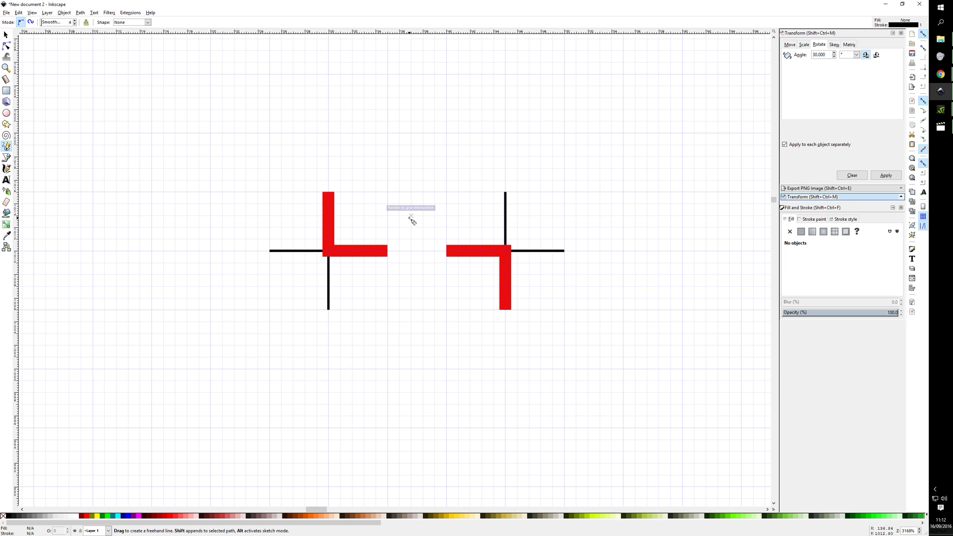
{"action": "key", "text": "s"}
{"action": "left_click", "coordinate": [505, 231]}
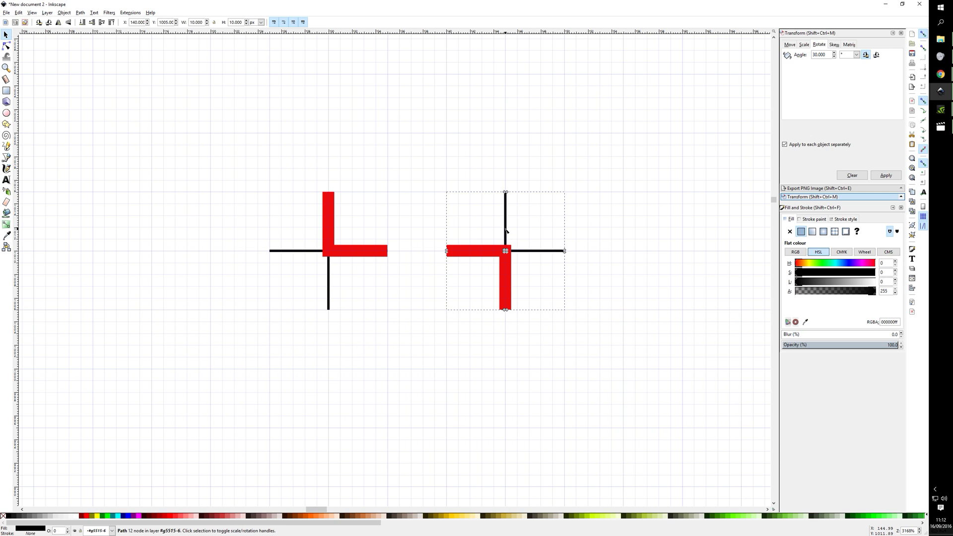
{"action": "key", "text": "n"}
{"action": "key", "text": "ctrl+v"}
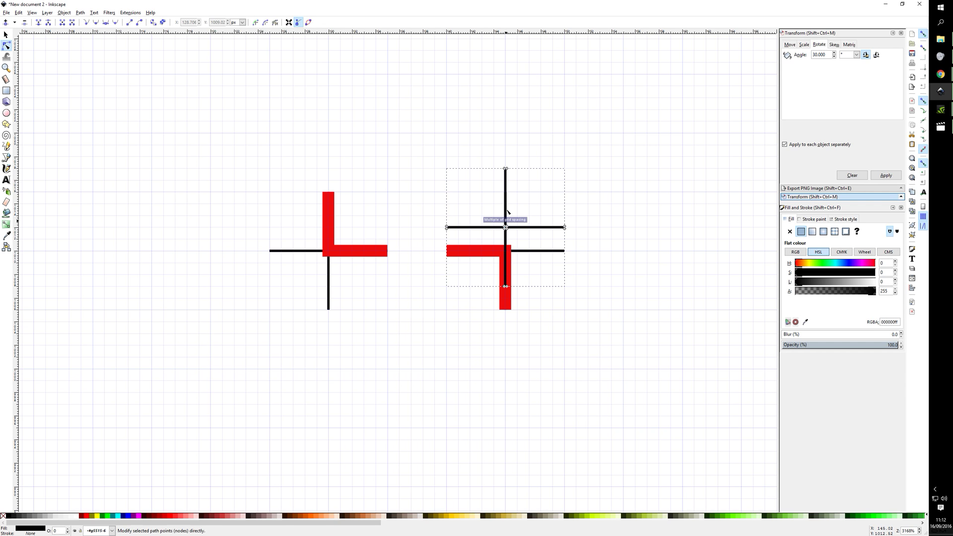
Step: Place the pasted black cross beyond the second symbol, snapped to the grid at X 155 px, Y 1005 px
{"action": "key", "text": "s"}
{"action": "left_click_drag", "start_coordinate": [506, 206], "coordinate": [689, 225]}
{"action": "scroll", "coordinate": [689, 226], "scroll_direction": "up", "scroll_amount": 2}
{"action": "left_click_drag", "start_coordinate": [675, 177], "coordinate": [681, 195]}
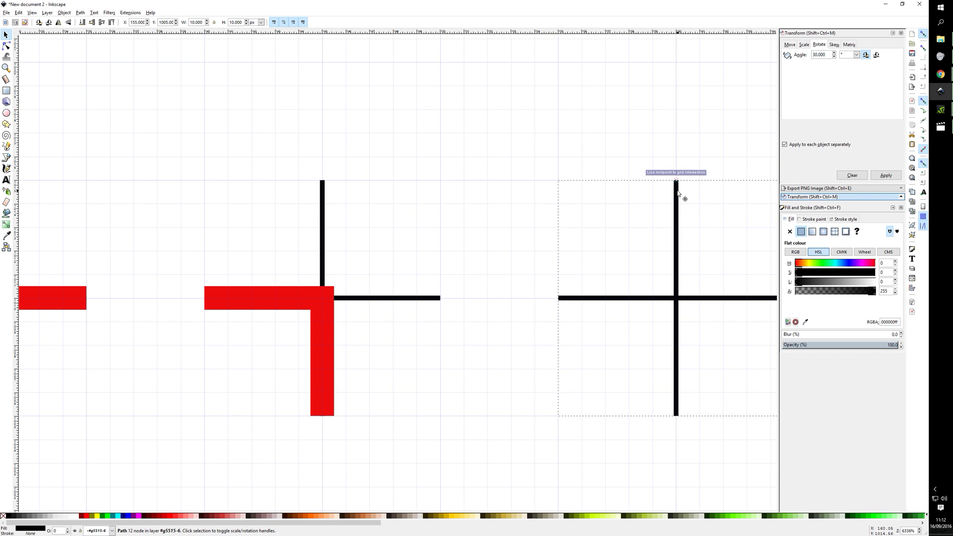
{"action": "left_click", "coordinate": [515, 196]}
{"action": "scroll", "coordinate": [515, 196], "scroll_direction": "down", "scroll_amount": 3}
Step: Draw a thick horizontal line 10 px long through the centre of the third cross and convert its stroke to a path
{"action": "key", "text": "p"}
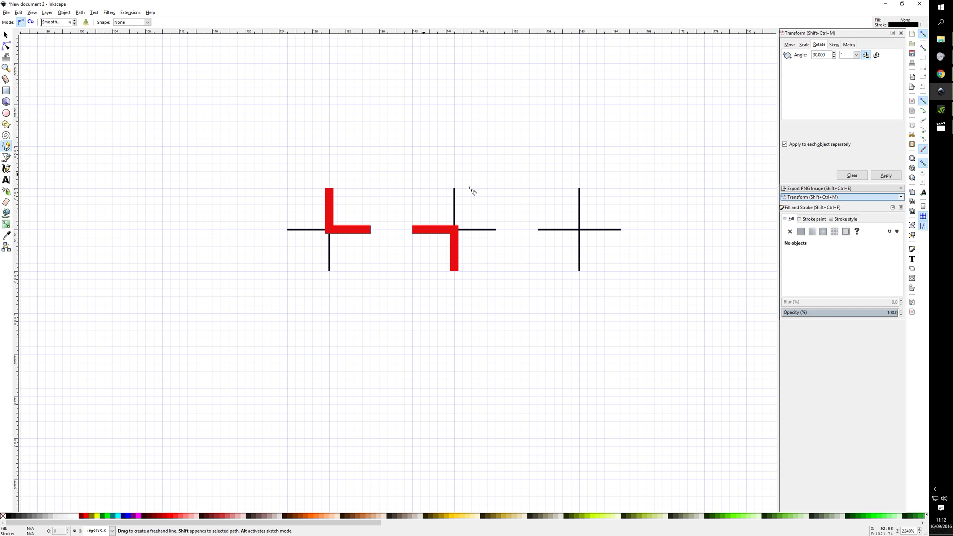
{"action": "scroll", "coordinate": [637, 210], "scroll_direction": "down", "scroll_amount": 1}
{"action": "left_click_drag", "start_coordinate": [316, 206], "coordinate": [549, 206]}
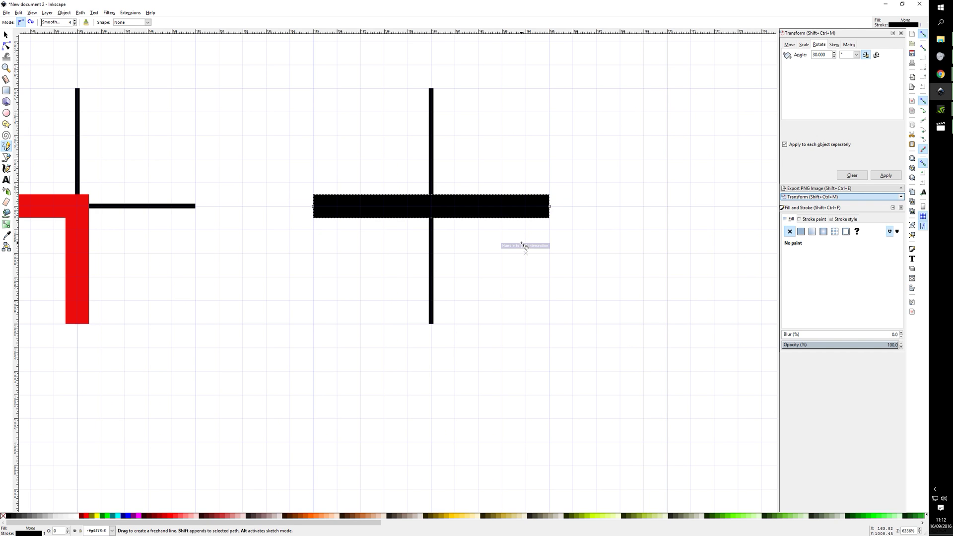
{"action": "key", "text": "alt"}
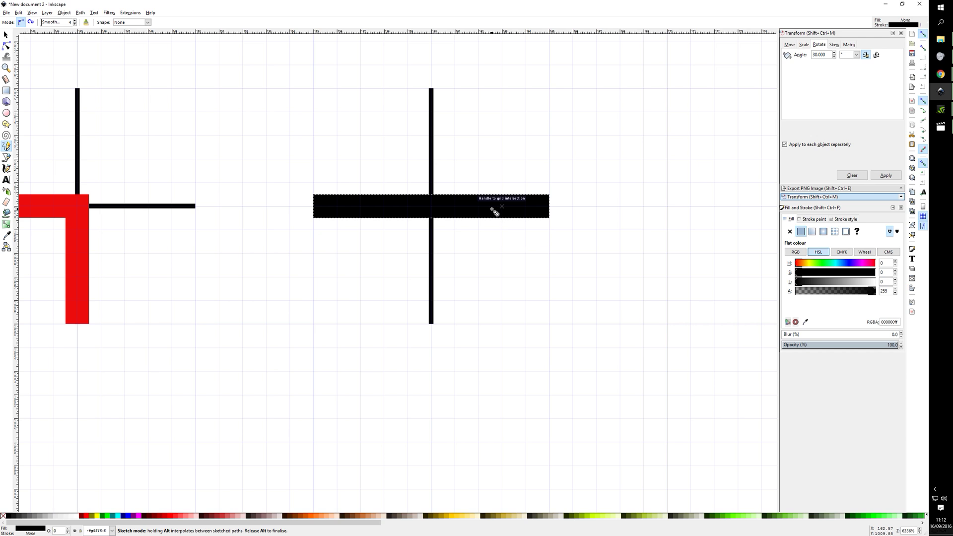
Step: Fill the thick horizontal bar with the red sampled from the second symbol's L-shaped arm
{"action": "key", "text": "s"}
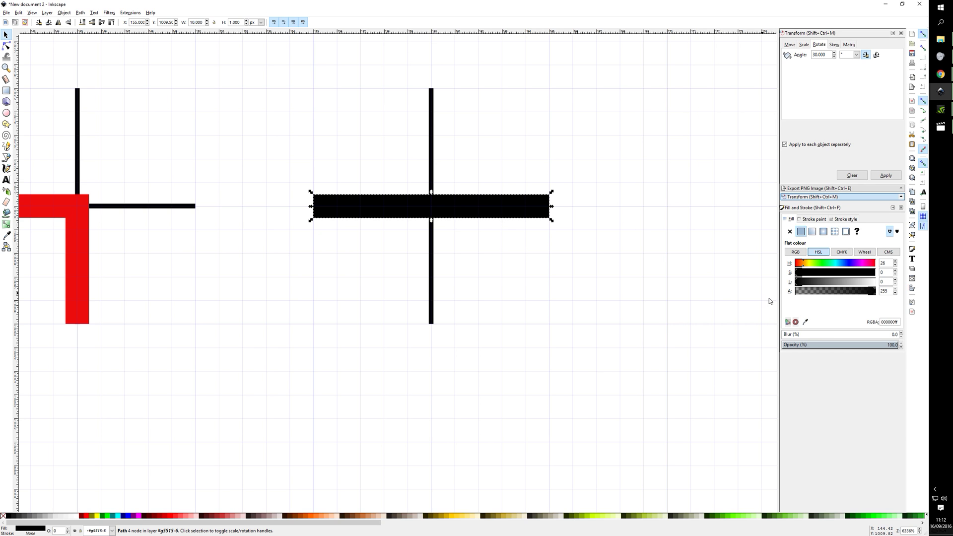
{"action": "left_click", "coordinate": [805, 322]}
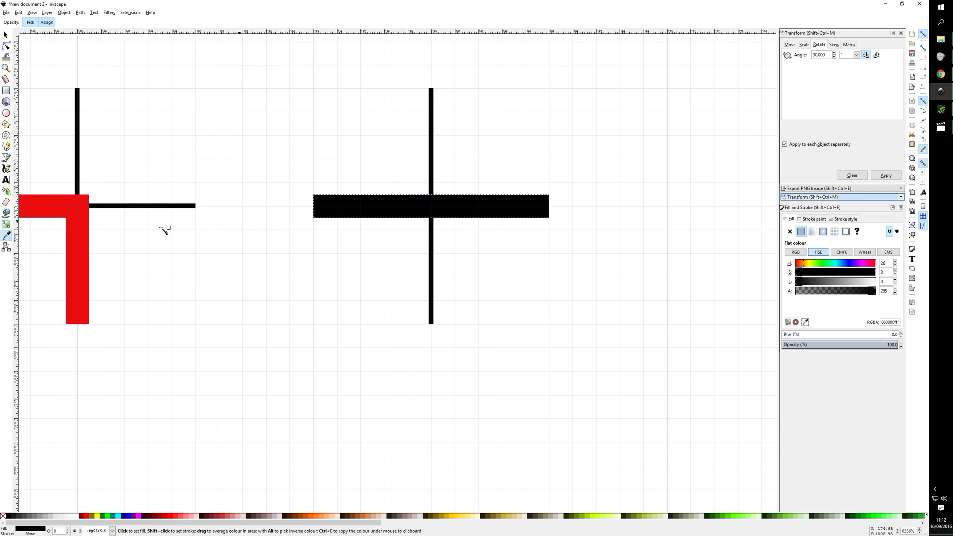
{"action": "left_click", "coordinate": [77, 213]}
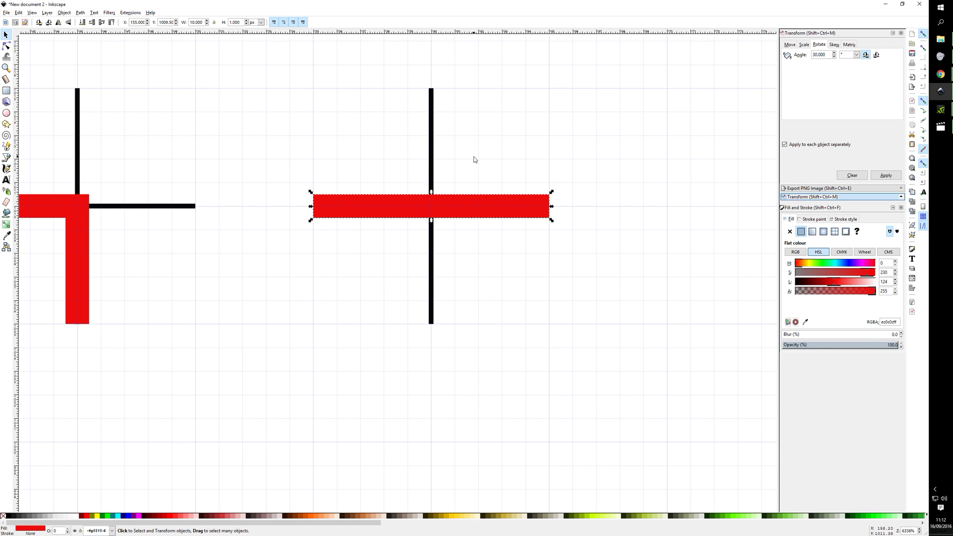
{"action": "key", "text": "Escape"}
Step: Group the red bar with the third black cross
{"action": "scroll", "coordinate": [481, 222], "scroll_direction": "down", "scroll_amount": 3}
{"action": "left_click", "coordinate": [491, 216]}
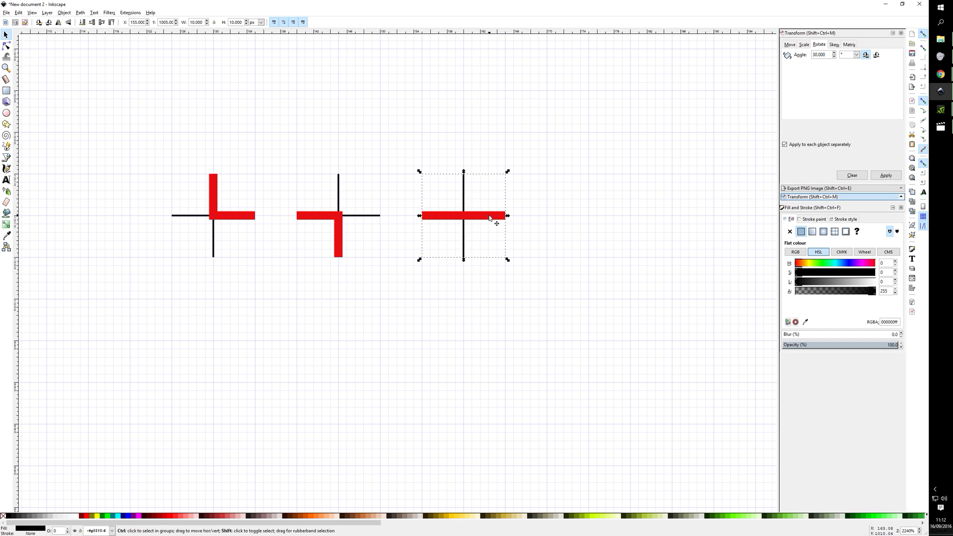
{"action": "key", "text": "Escape"}
{"action": "scroll", "coordinate": [548, 201], "scroll_direction": "down", "scroll_amount": 3}
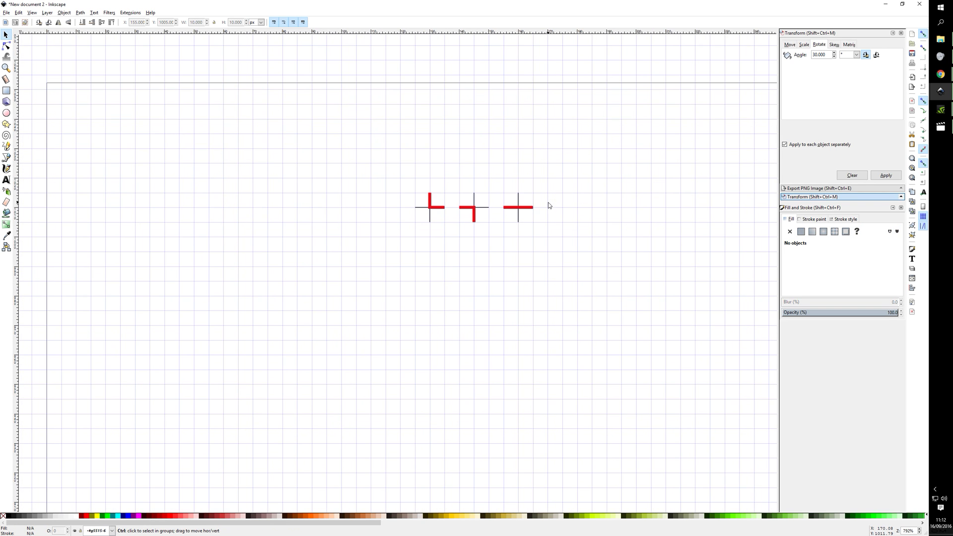
{"action": "scroll", "coordinate": [463, 177], "scroll_direction": "up", "scroll_amount": 2}
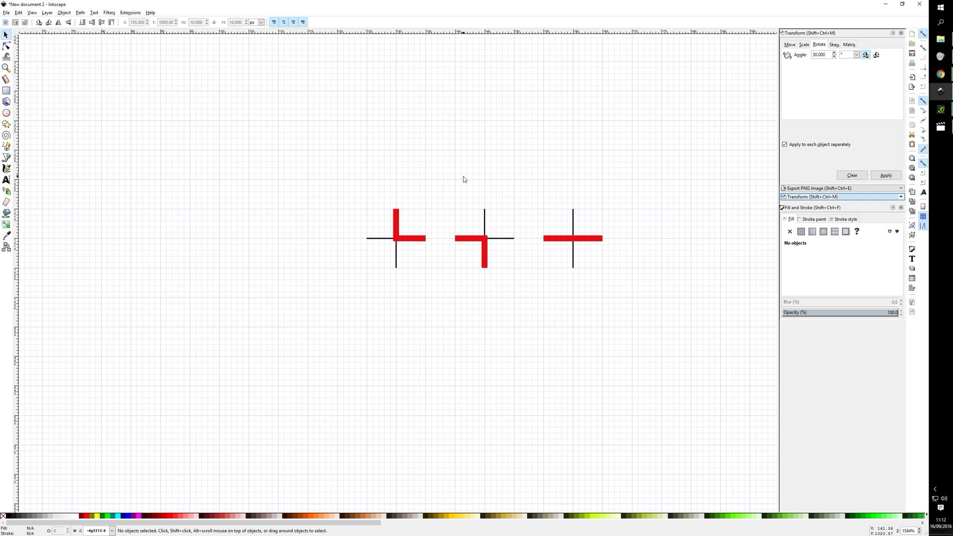
{"action": "left_click", "coordinate": [572, 214]}
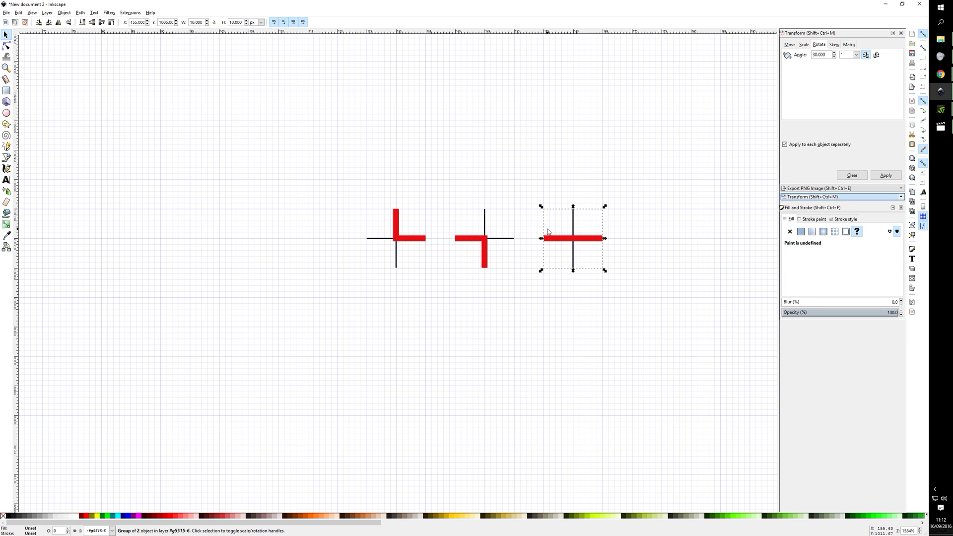
Step: Enter the third cross group to select its red bar on its own, and exit the group
{"action": "key", "text": "Escape"}
{"action": "left_click", "coordinate": [570, 236]}
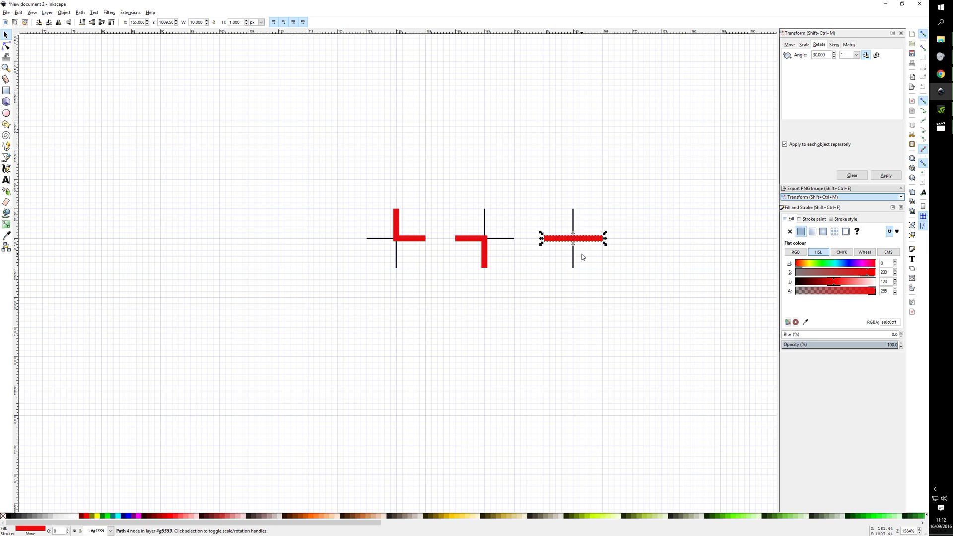
{"action": "double_click", "coordinate": [644, 268]}
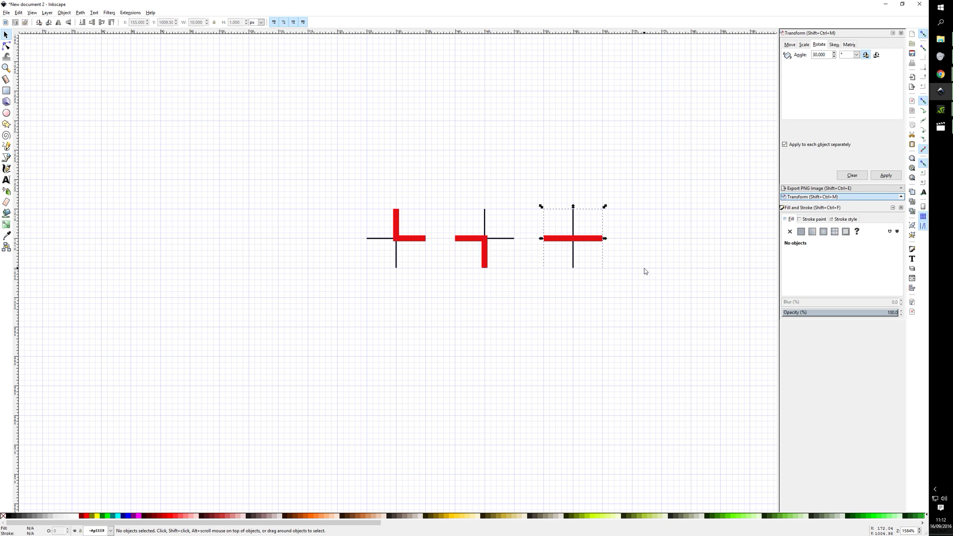
Step: Rotate the third cross group by 90° so its red bar runs vertically
{"action": "left_click", "coordinate": [573, 226]}
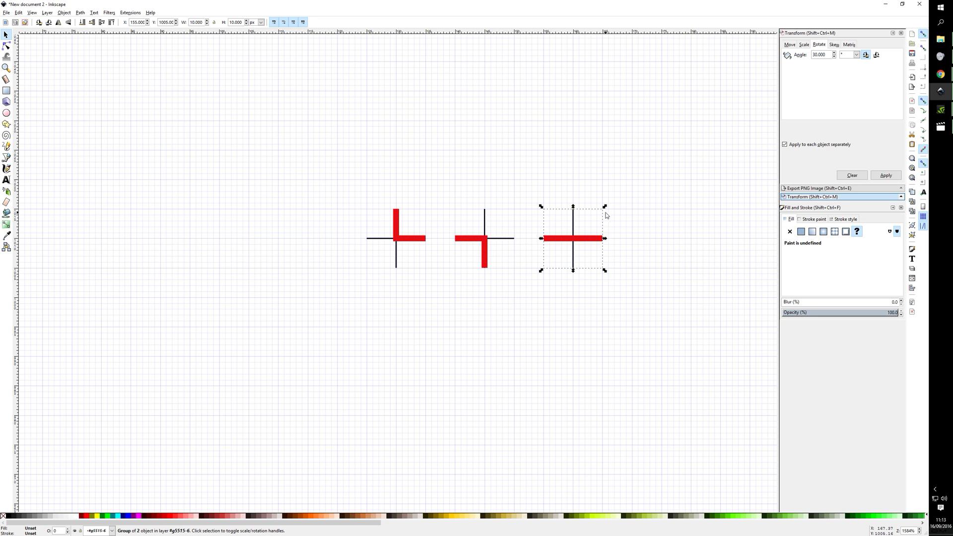
{"action": "left_click_drag", "start_coordinate": [606, 206], "coordinate": [652, 171]}
{"action": "key", "text": "Escape"}
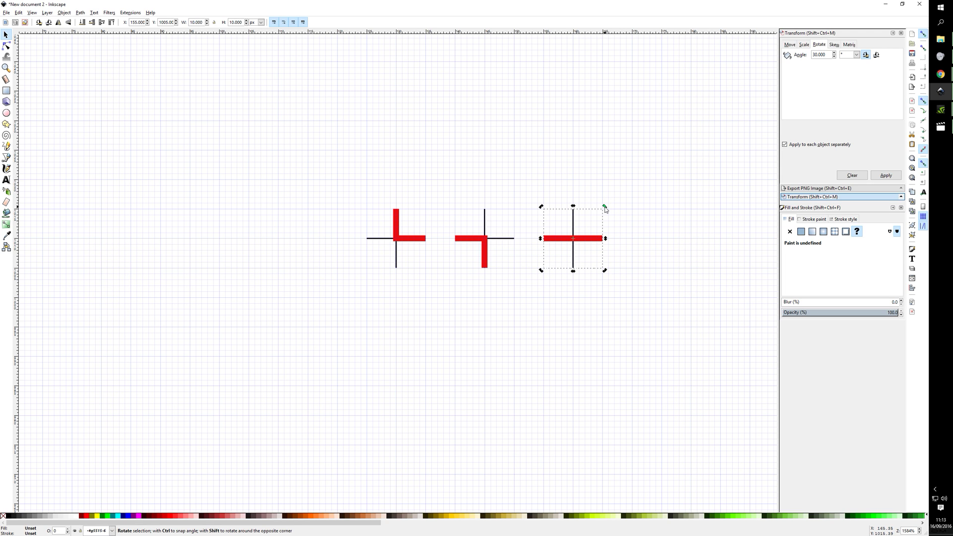
{"action": "left_click_drag", "start_coordinate": [604, 207], "coordinate": [545, 210]}
{"action": "left_click", "coordinate": [684, 241]}
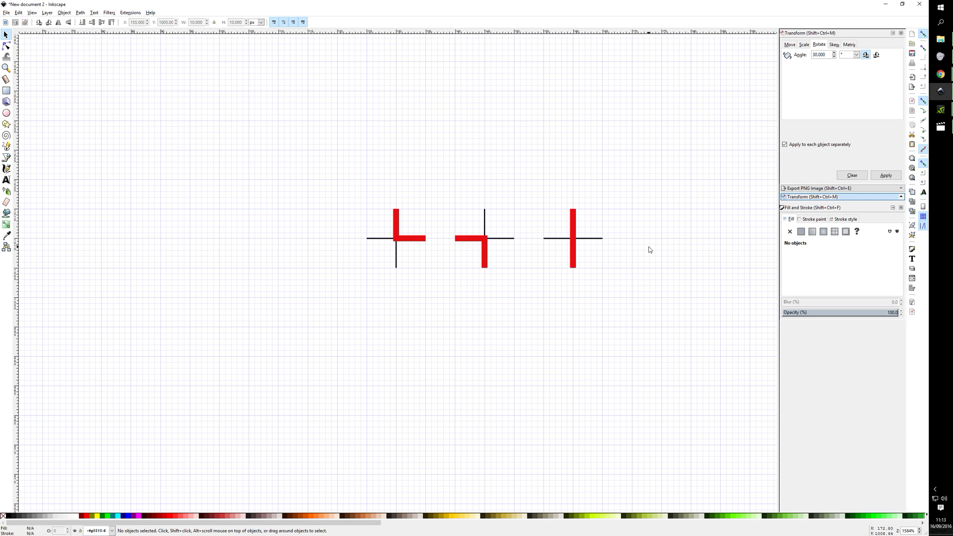
{"action": "scroll", "coordinate": [660, 234], "scroll_direction": "up", "scroll_amount": 1}
{"action": "scroll", "coordinate": [379, 200], "scroll_direction": "down", "scroll_amount": 1}
{"action": "scroll", "coordinate": [435, 212], "scroll_direction": "up", "scroll_amount": 2}
{"action": "scroll", "coordinate": [436, 211], "scroll_direction": "down", "scroll_amount": 1}
{"action": "scroll", "coordinate": [436, 211], "scroll_direction": "up", "scroll_amount": 1}
{"action": "scroll", "coordinate": [435, 211], "scroll_direction": "down", "scroll_amount": 1}
{"action": "scroll", "coordinate": [436, 211], "scroll_direction": "down", "scroll_amount": 1}
{"action": "scroll", "coordinate": [439, 211], "scroll_direction": "up", "scroll_amount": 2}
{"action": "scroll", "coordinate": [439, 211], "scroll_direction": "down", "scroll_amount": 2}
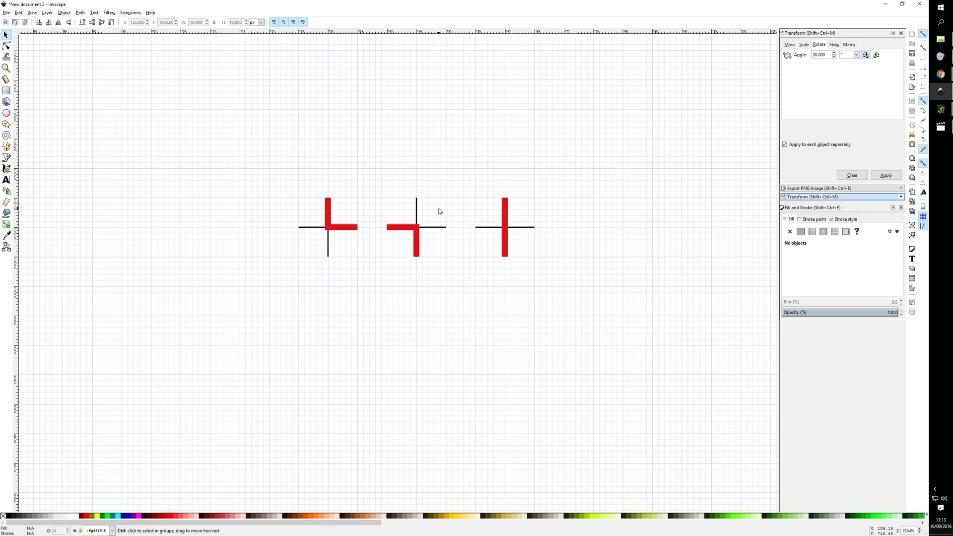
{"action": "scroll", "coordinate": [439, 211], "scroll_direction": "up", "scroll_amount": 1}
{"action": "scroll", "coordinate": [416, 210], "scroll_direction": "up", "scroll_amount": 1}
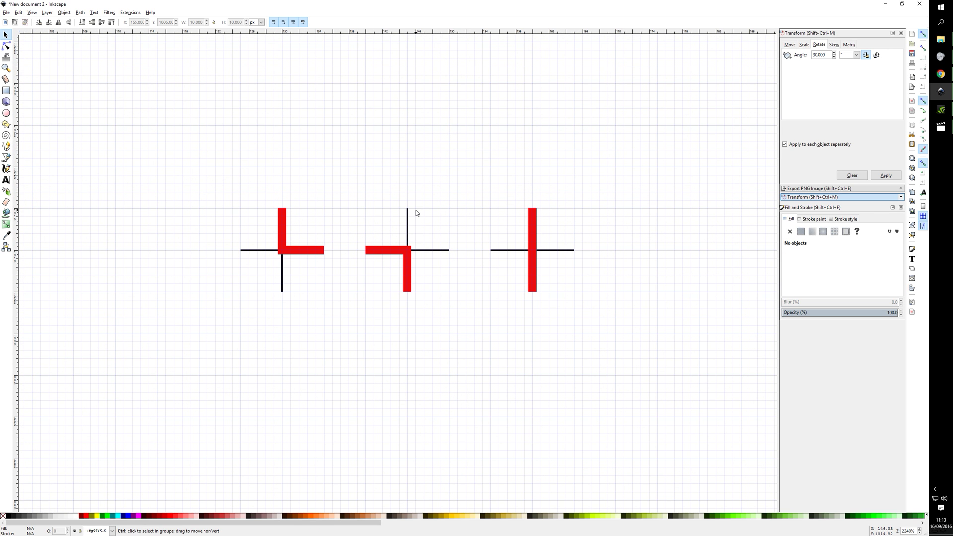
{"action": "scroll", "coordinate": [416, 210], "scroll_direction": "down", "scroll_amount": 1}
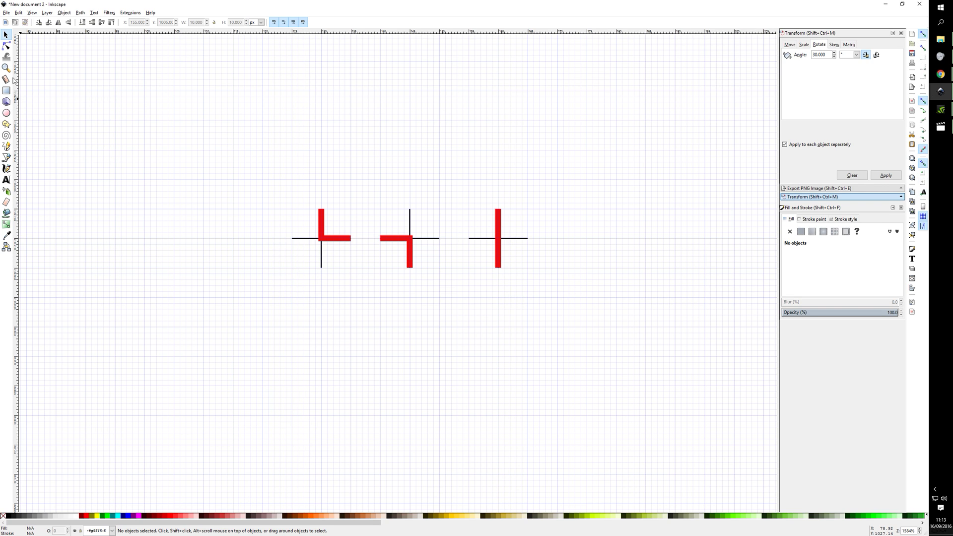
{"action": "left_click", "coordinate": [6, 146]}
{"action": "key", "text": "s"}
{"action": "left_click", "coordinate": [6, 46]}
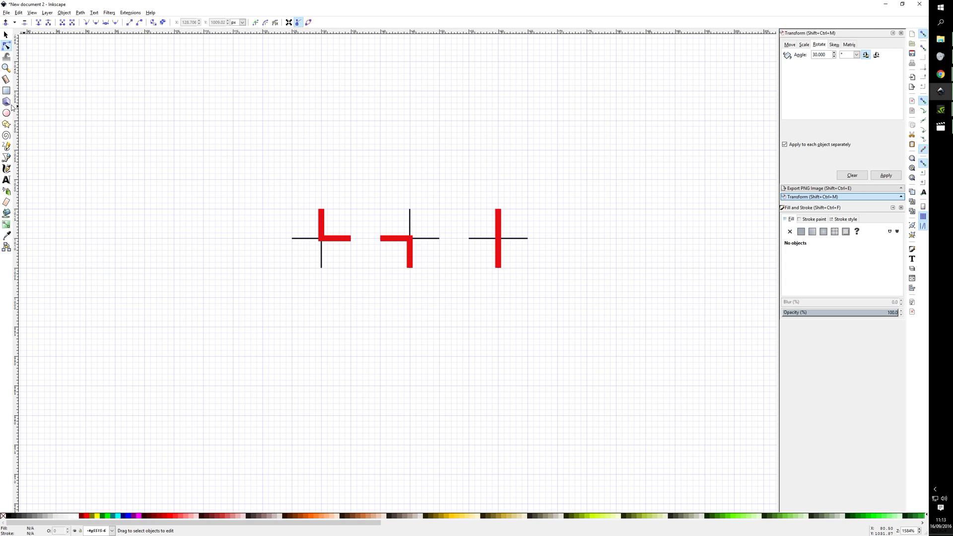
Step: Draw a red 17 × 17 px square above and to the left of the crosses and remove its stroke
{"action": "left_click", "coordinate": [7, 90]}
{"action": "mouse_move", "coordinate": [129, 86]}
{"action": "left_mouse_down"}
{"action": "mouse_move", "coordinate": [272, 187]}
{"action": "mouse_move", "coordinate": [228, 185]}
{"action": "left_mouse_up"}
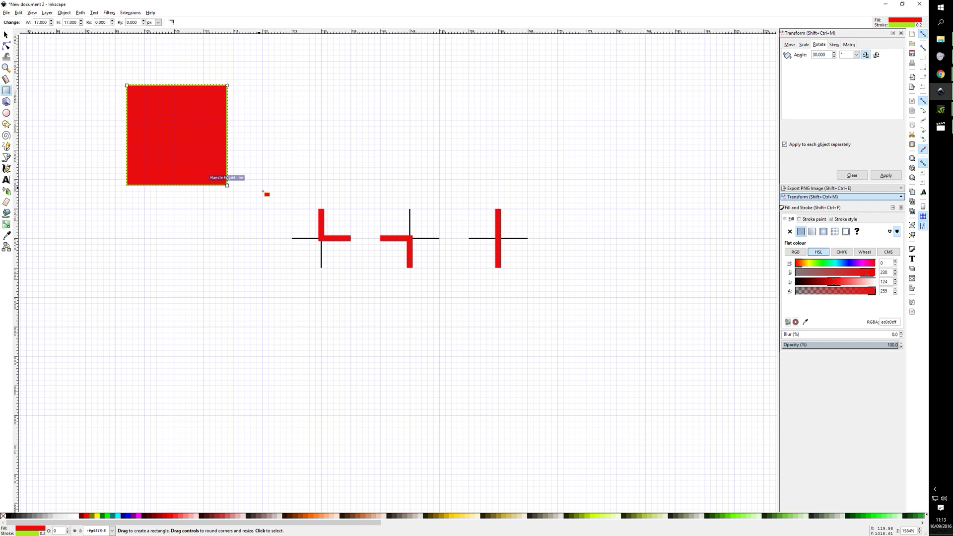
{"action": "key", "text": "s"}
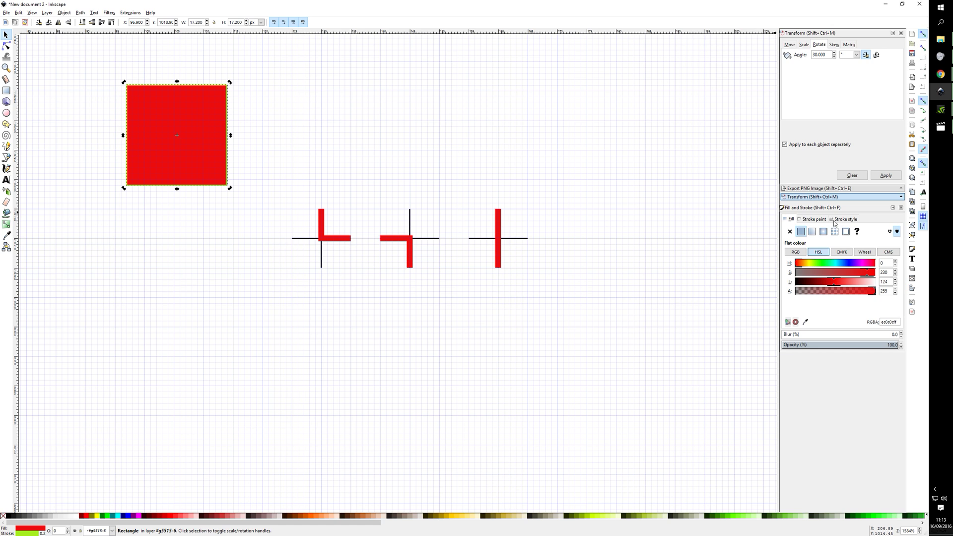
{"action": "left_click", "coordinate": [819, 220]}
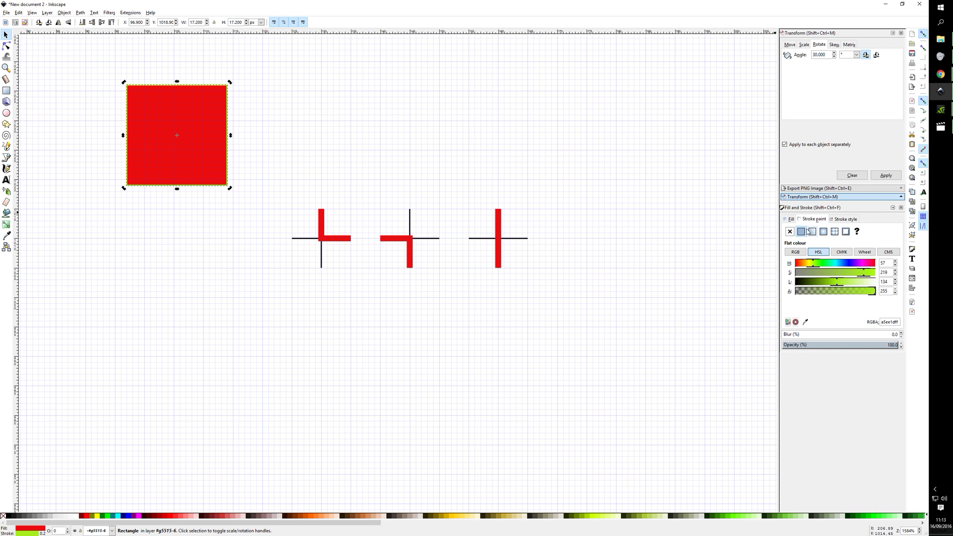
{"action": "left_click", "coordinate": [789, 232]}
{"action": "left_click", "coordinate": [354, 140]}
{"action": "left_click", "coordinate": [208, 123]}
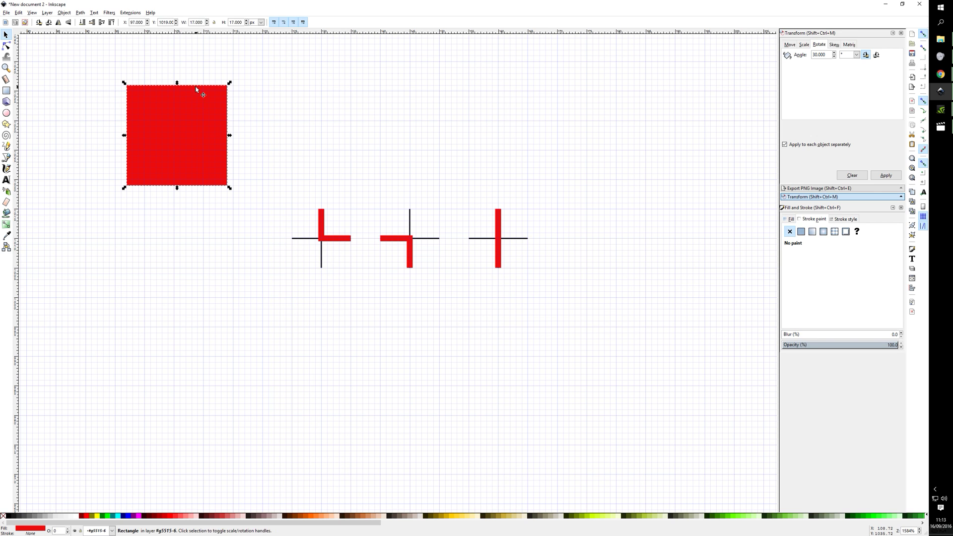
Step: Round the red square's corners to a radius of about a quarter of its width
{"action": "scroll", "coordinate": [211, 126], "scroll_direction": "up", "scroll_amount": 2}
{"action": "key", "text": "r"}
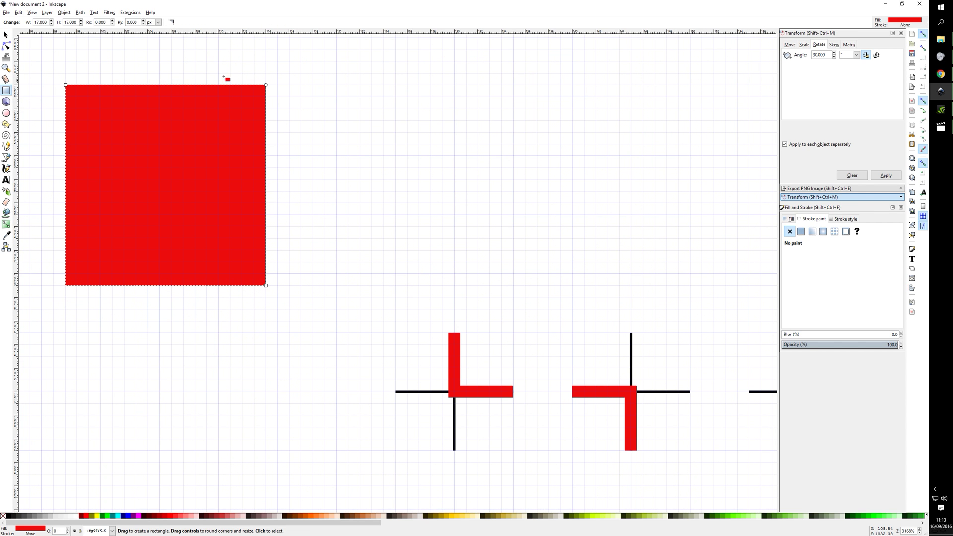
{"action": "left_click_drag", "start_coordinate": [266, 85], "coordinate": [270, 132]}
{"action": "key", "text": "s"}
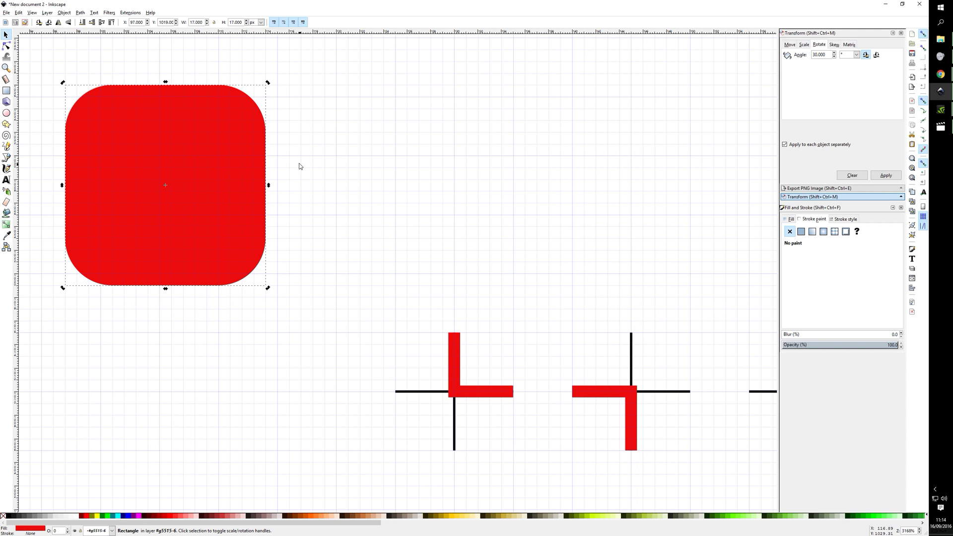
Step: Convert the rounded square to a path, try moving one of its corner nodes, and undo that node move
{"action": "left_click", "coordinate": [80, 13]}
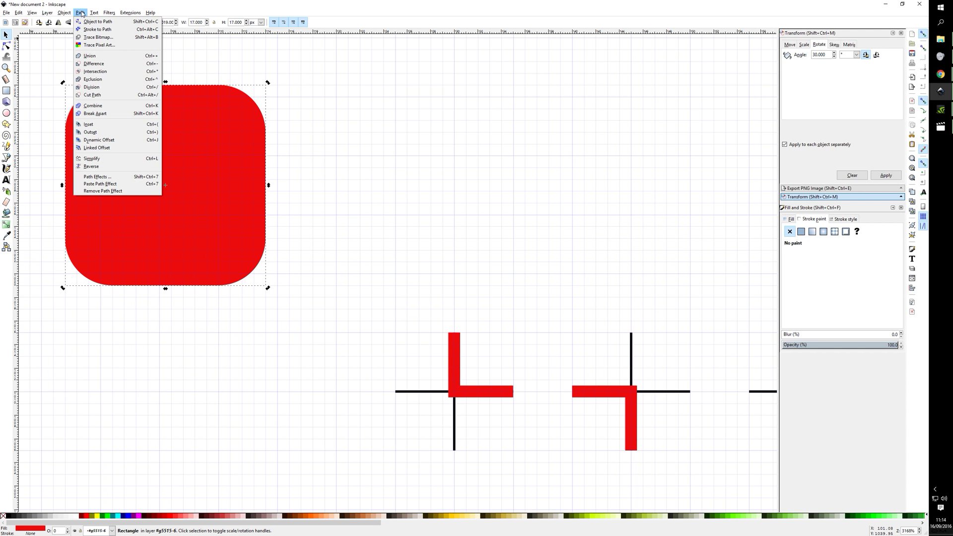
{"action": "left_click", "coordinate": [90, 23]}
{"action": "key", "text": "n"}
{"action": "left_click_drag", "start_coordinate": [219, 86], "coordinate": [220, 146]}
{"action": "key", "text": "ctrl+z"}
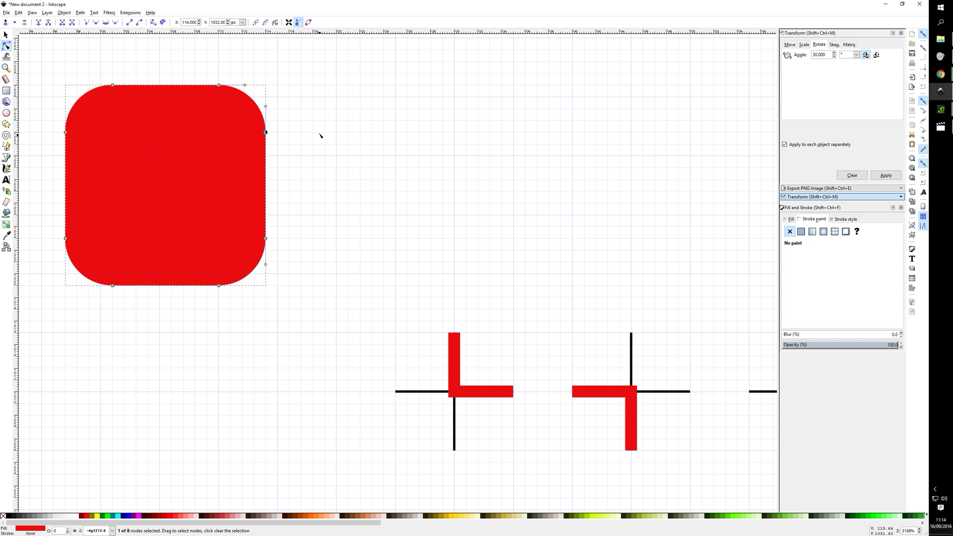
{"action": "scroll", "coordinate": [326, 138], "scroll_direction": "down", "scroll_amount": 2}
{"action": "scroll", "coordinate": [514, 153], "scroll_direction": "up", "scroll_amount": 1}
{"action": "scroll", "coordinate": [347, 140], "scroll_direction": "down", "scroll_amount": 2}
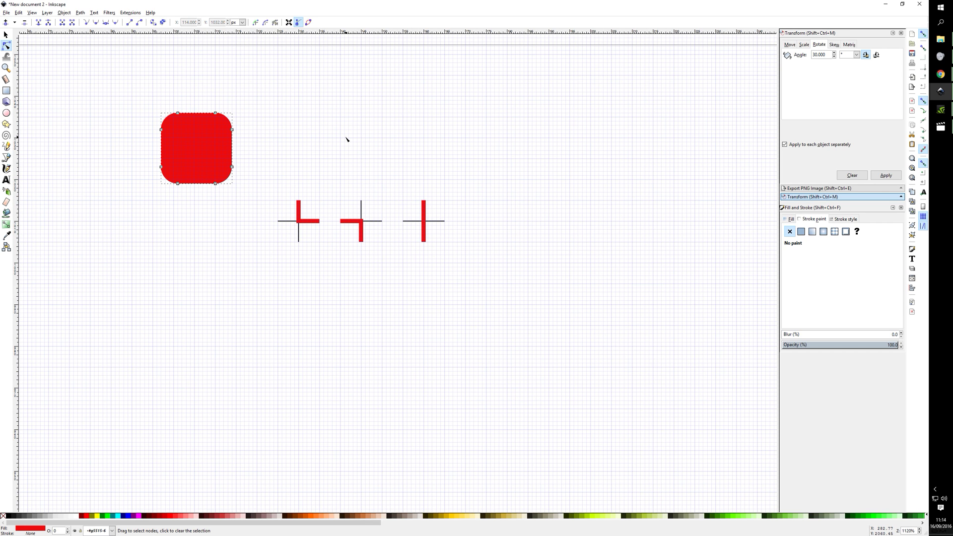
{"action": "scroll", "coordinate": [347, 141], "scroll_direction": "up", "scroll_amount": 1}
{"action": "scroll", "coordinate": [355, 158], "scroll_direction": "up", "scroll_amount": 1}
{"action": "scroll", "coordinate": [356, 159], "scroll_direction": "down", "scroll_amount": 1}
{"action": "left_click", "coordinate": [276, 159]}
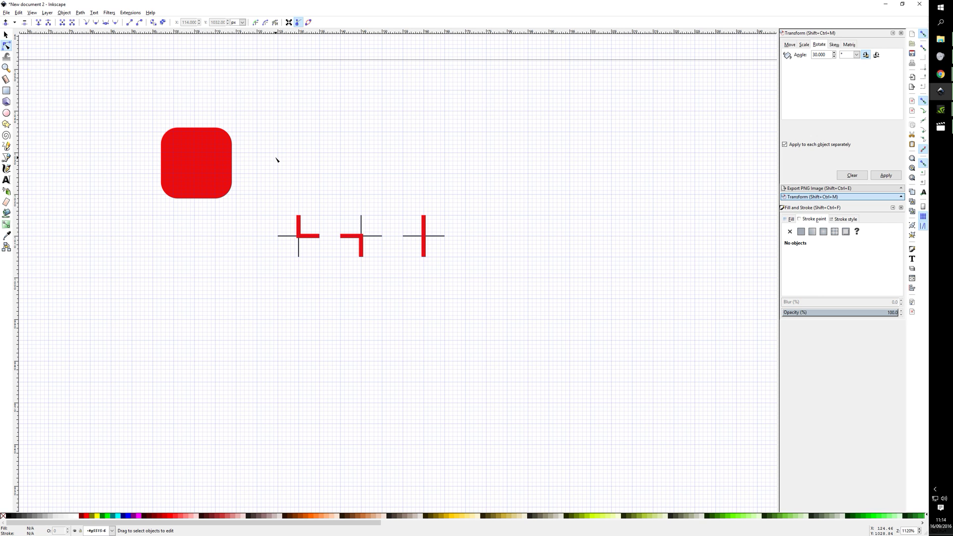
{"action": "scroll", "coordinate": [260, 153], "scroll_direction": "up", "scroll_amount": 1}
{"action": "scroll", "coordinate": [260, 152], "scroll_direction": "down", "scroll_amount": 1}
{"action": "scroll", "coordinate": [260, 152], "scroll_direction": "up", "scroll_amount": 1}
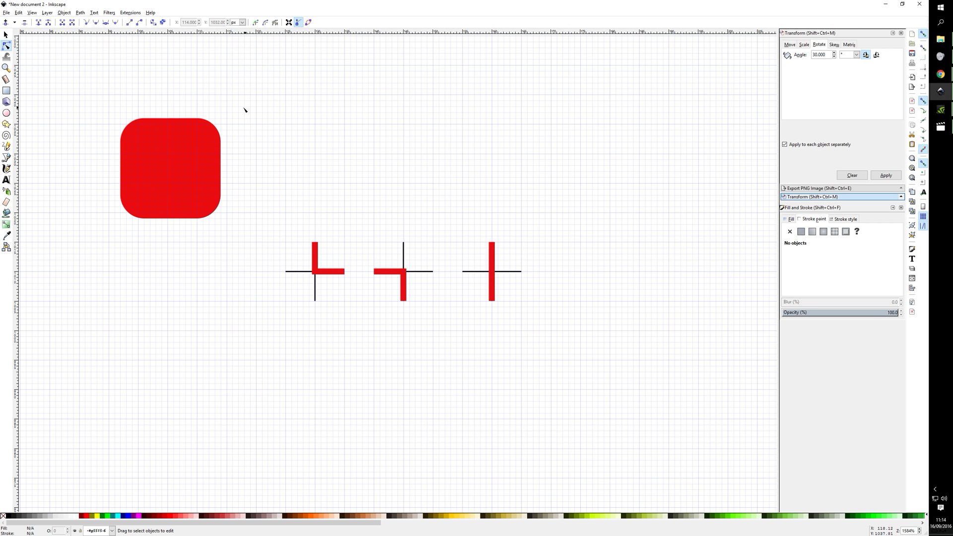
Step: Select the red rounded square and review the path operations available for it
{"action": "scroll", "coordinate": [226, 110], "scroll_direction": "up", "scroll_amount": 1}
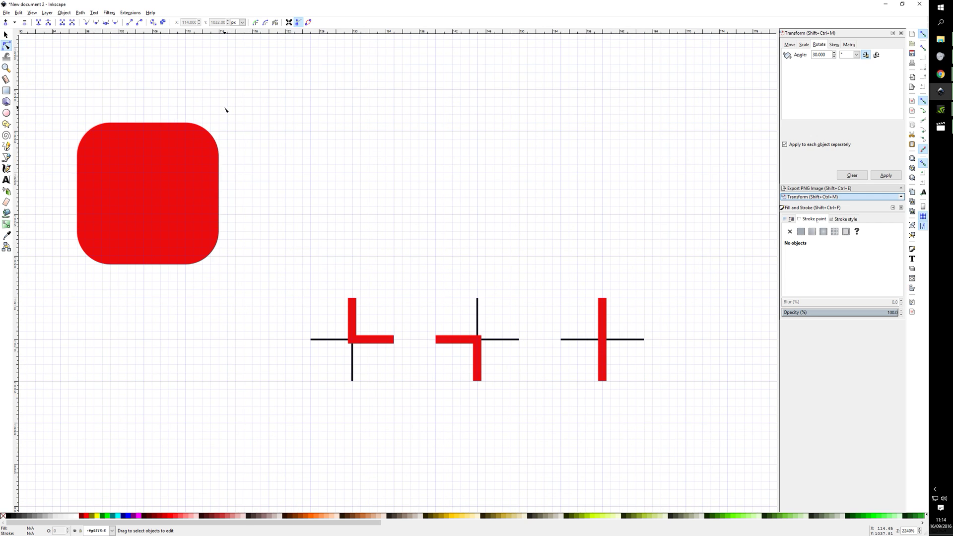
{"action": "key", "text": "s"}
{"action": "left_click", "coordinate": [203, 144]}
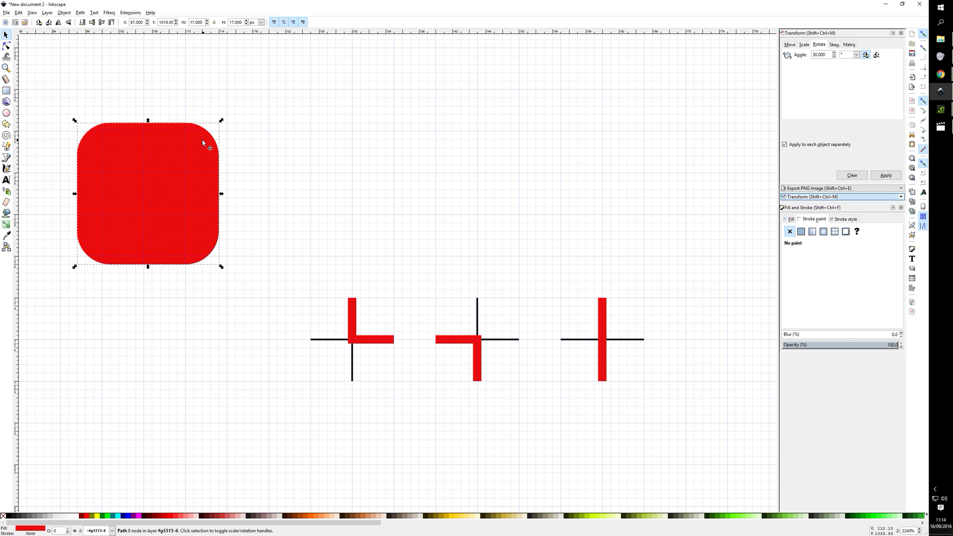
{"action": "left_click", "coordinate": [80, 13]}
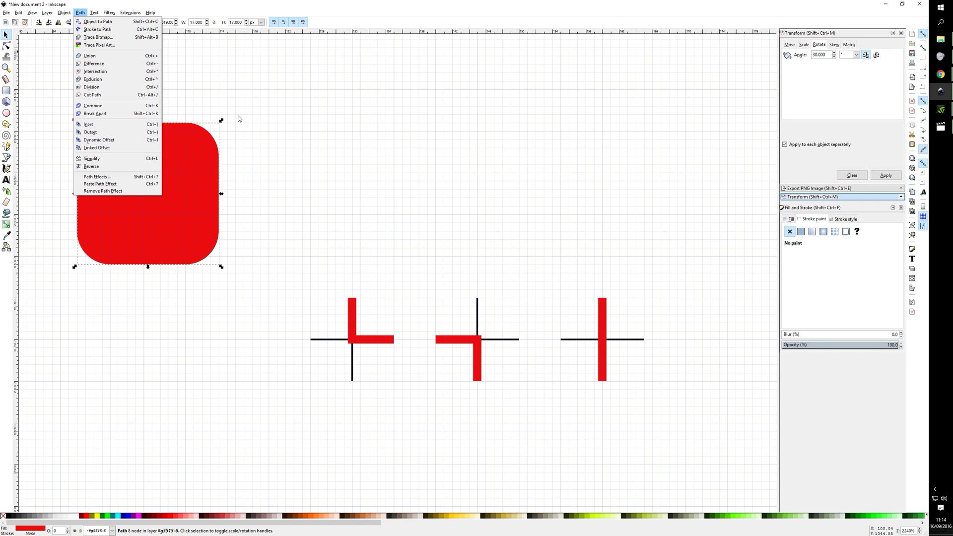
{"action": "left_click", "coordinate": [249, 176]}
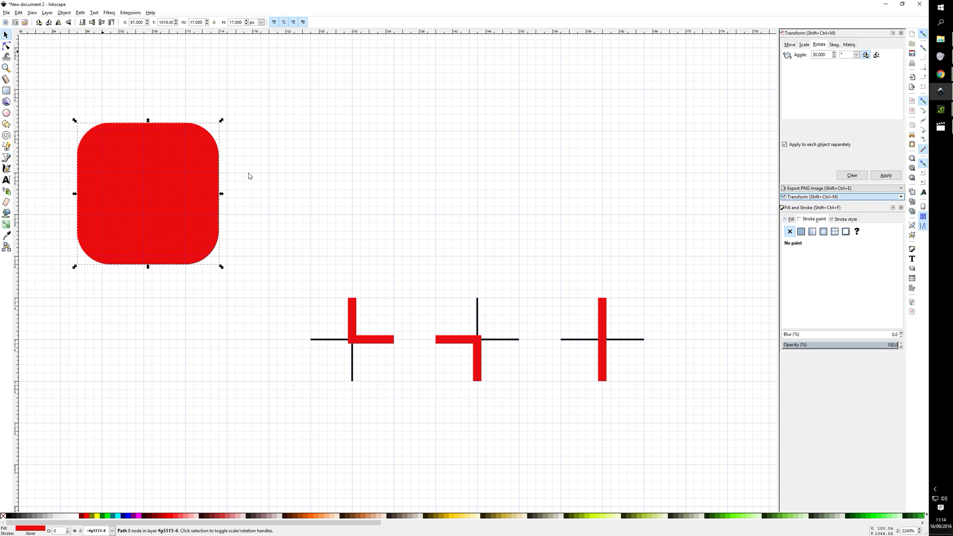
Step: Duplicate the rounded square, offset the copy about 5 px right and 10.5 px down so it overlaps the original, and select both shapes
{"action": "left_click", "coordinate": [197, 174]}
{"action": "key", "text": "ctrl+d"}
{"action": "left_click_drag", "start_coordinate": [198, 175], "coordinate": [350, 141]}
{"action": "left_click_drag", "start_coordinate": [292, 143], "coordinate": [213, 266]}
{"action": "left_click", "coordinate": [161, 149], "text": "shift"}
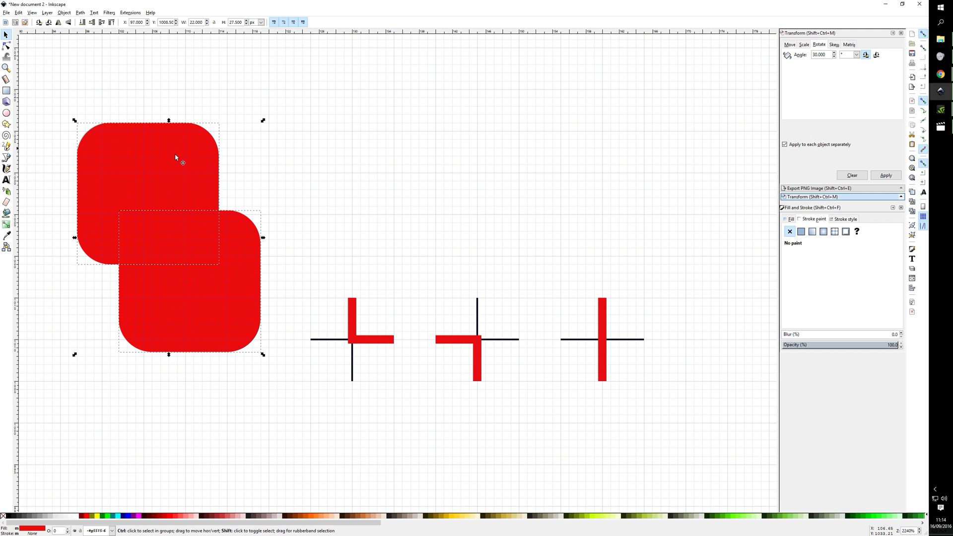
Step: Subtract the overlapping copy from the original rounded square with Difference and inspect the nodes of the cut-out shape
{"action": "key", "text": "ctrl+minus"}
{"action": "left_click", "coordinate": [165, 298]}
{"action": "left_click", "coordinate": [118, 218]}
{"action": "key", "text": "F2"}
{"action": "scroll", "coordinate": [172, 215], "scroll_direction": "up", "scroll_amount": 2}
{"action": "scroll", "coordinate": [174, 216], "scroll_direction": "down", "scroll_amount": 2}
{"action": "scroll", "coordinate": [105, 208], "scroll_direction": "up", "scroll_amount": 3}
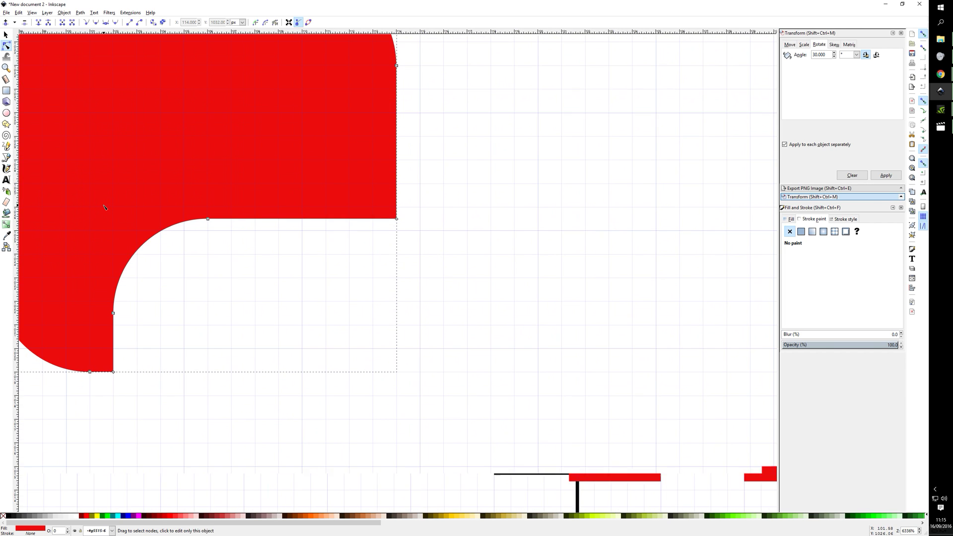
{"action": "scroll", "coordinate": [104, 208], "scroll_direction": "down", "scroll_amount": 6}
{"action": "scroll", "coordinate": [201, 196], "scroll_direction": "up", "scroll_amount": 2}
{"action": "scroll", "coordinate": [170, 178], "scroll_direction": "up", "scroll_amount": 1}
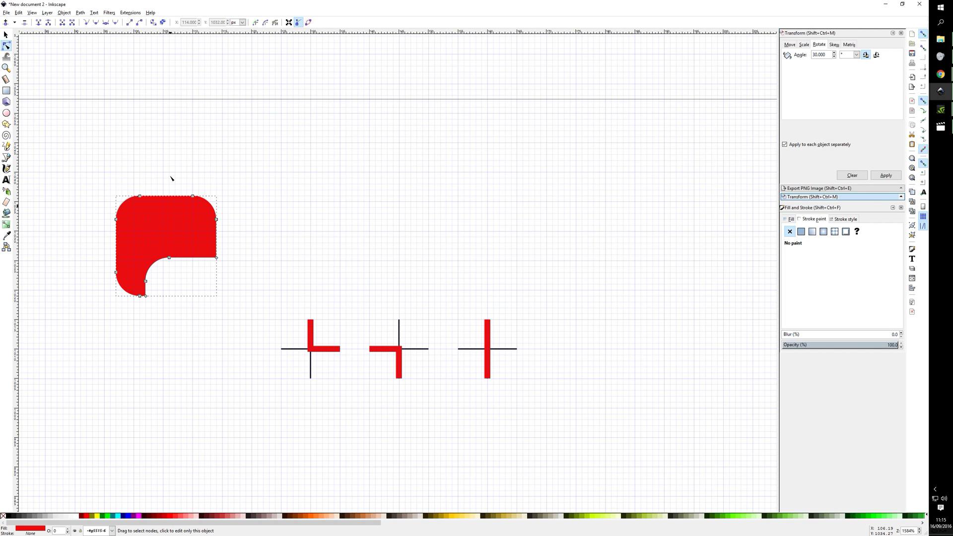
{"action": "scroll", "coordinate": [171, 180], "scroll_direction": "down", "scroll_amount": 2}
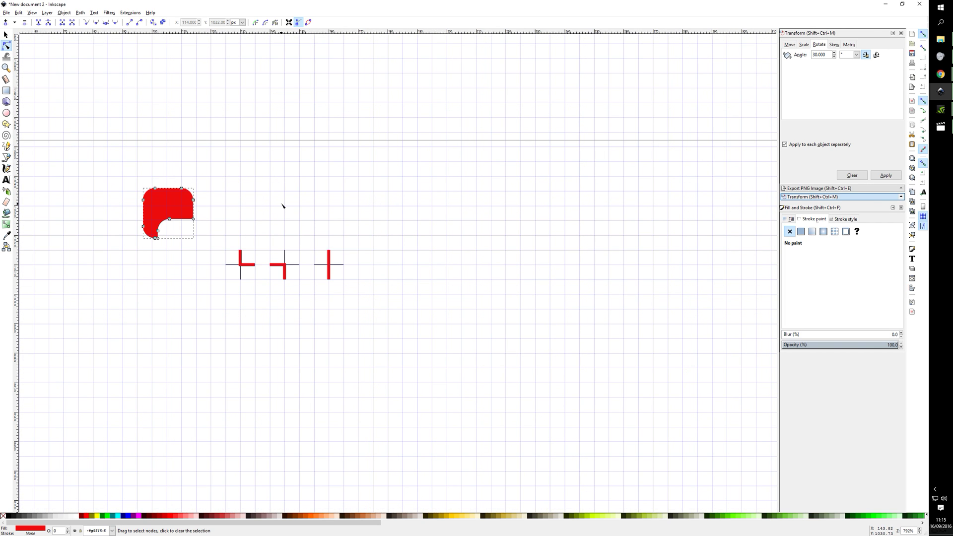